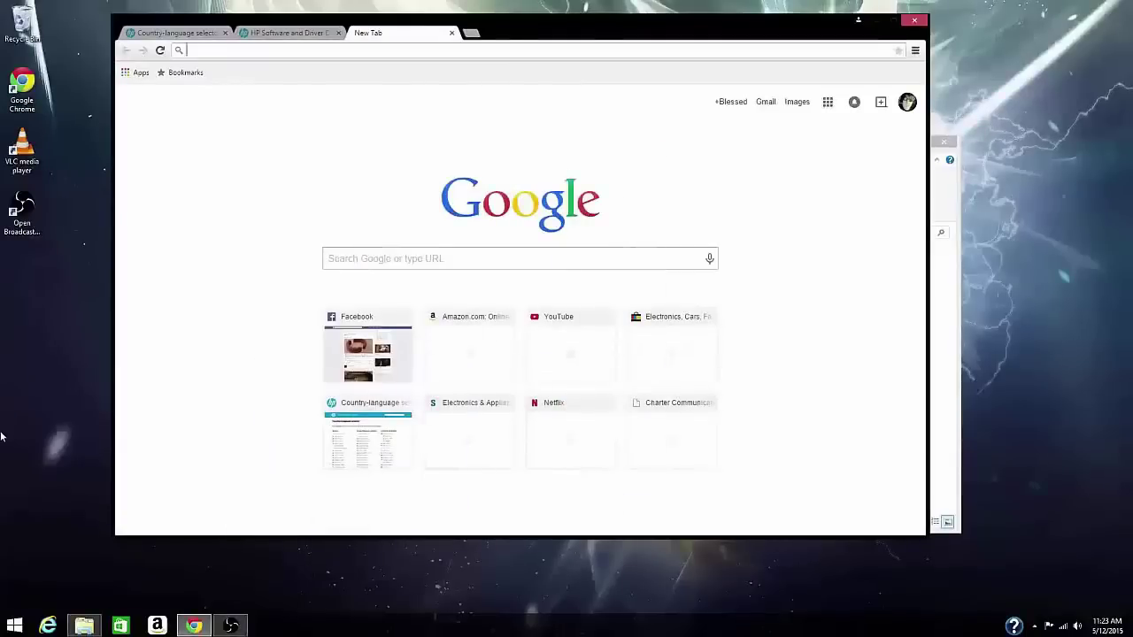
# Drag Chrome's left window edge leftward to widen the New Tab window.
pyautogui.click(17, 402)
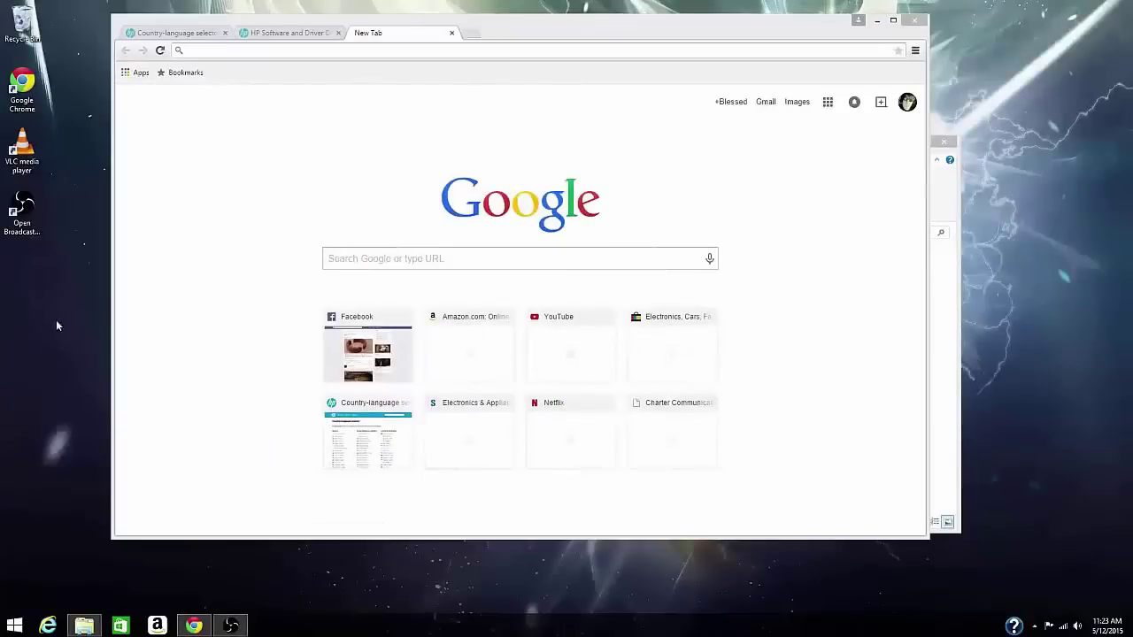
pyautogui.moveTo(7, 328); pyautogui.dragTo(64, 263)
pyautogui.moveTo(24, 303); pyautogui.dragTo(44, 289)
pyautogui.moveTo(112, 257); pyautogui.dragTo(34, 283)
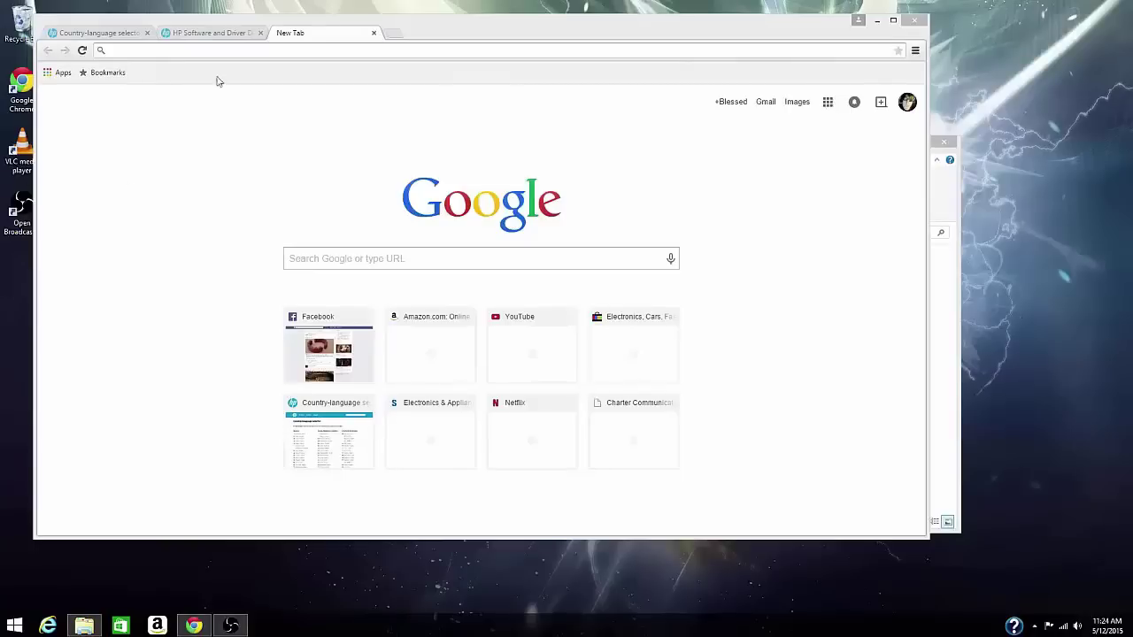
# Go to hp.com/support, choose United States - English, and open Drivers & Downloads.
pyautogui.click(117, 39)
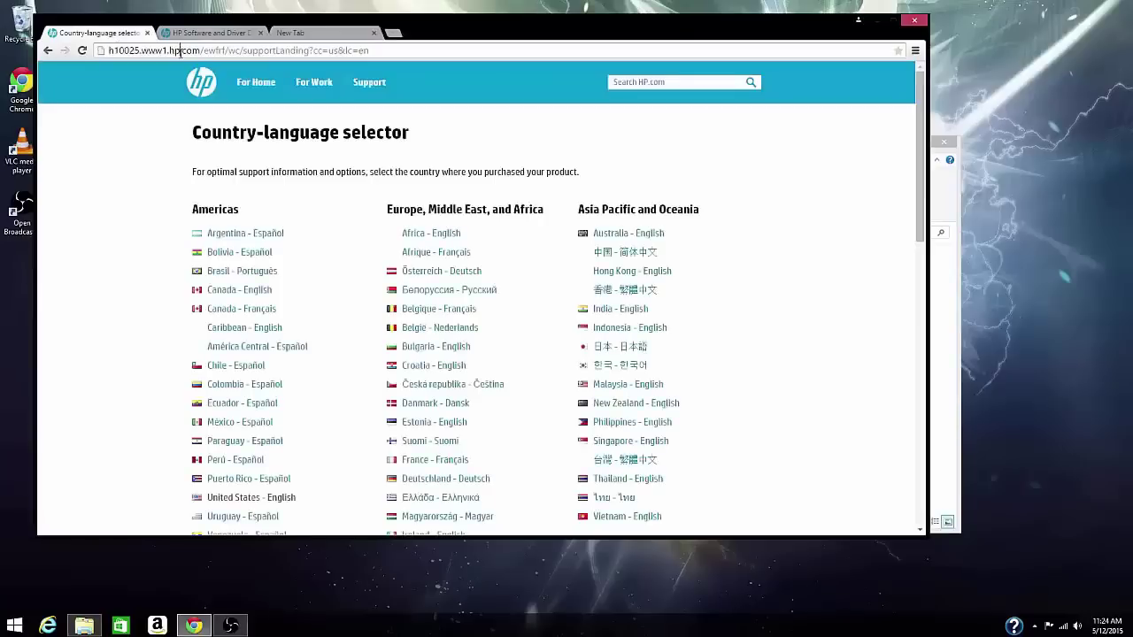
pyautogui.click(182, 52)
pyautogui.write('hp')
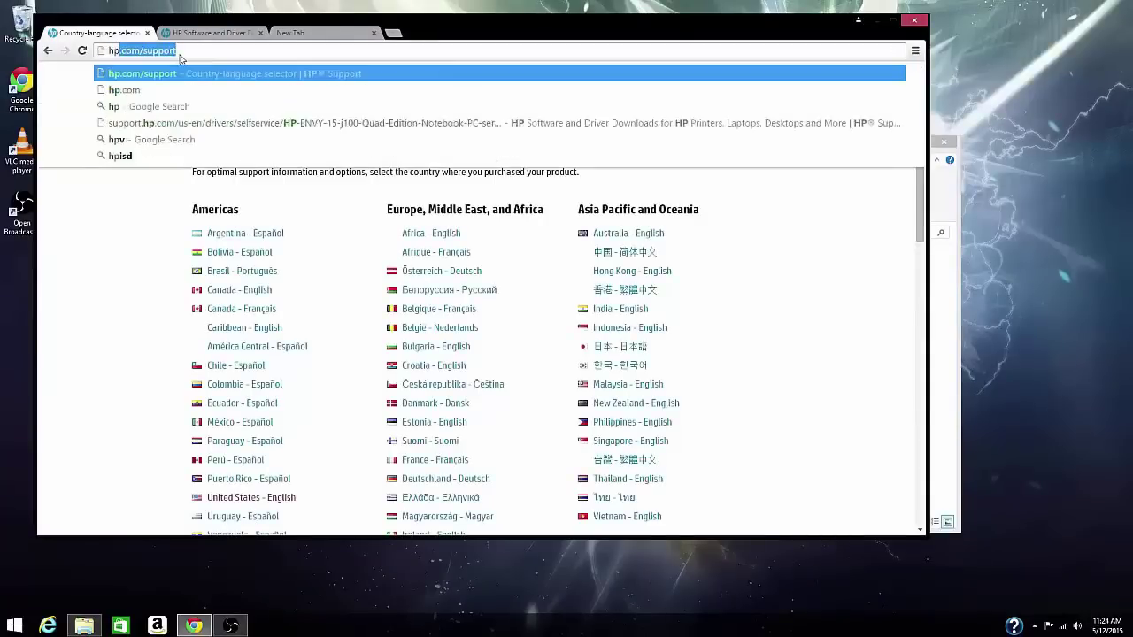
pyautogui.write('.com/support')
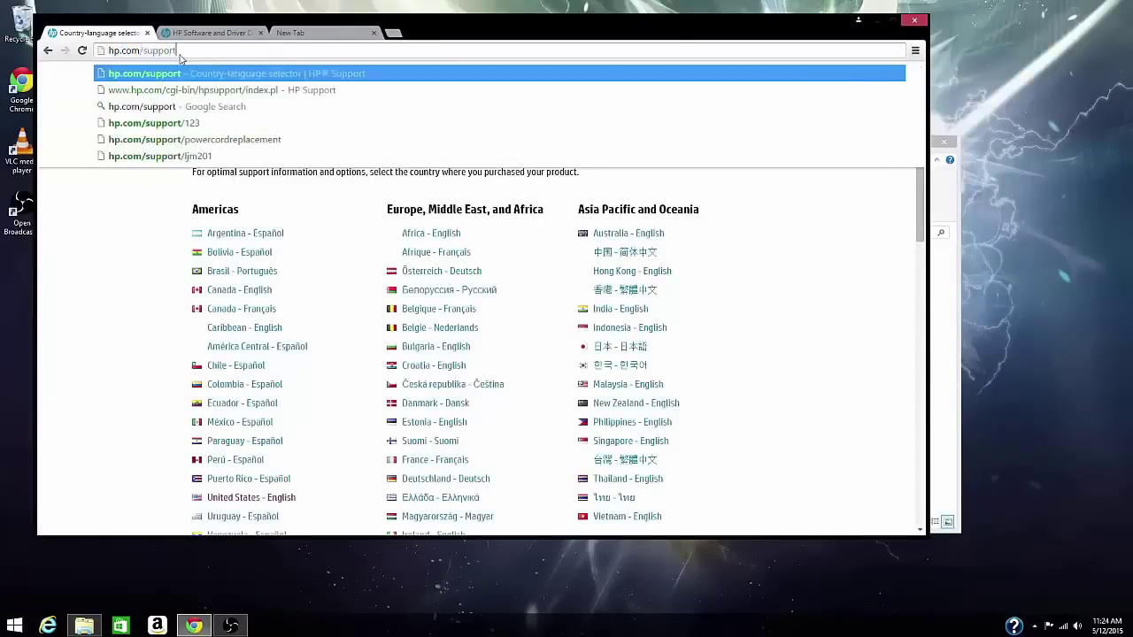
pyautogui.press('Return')
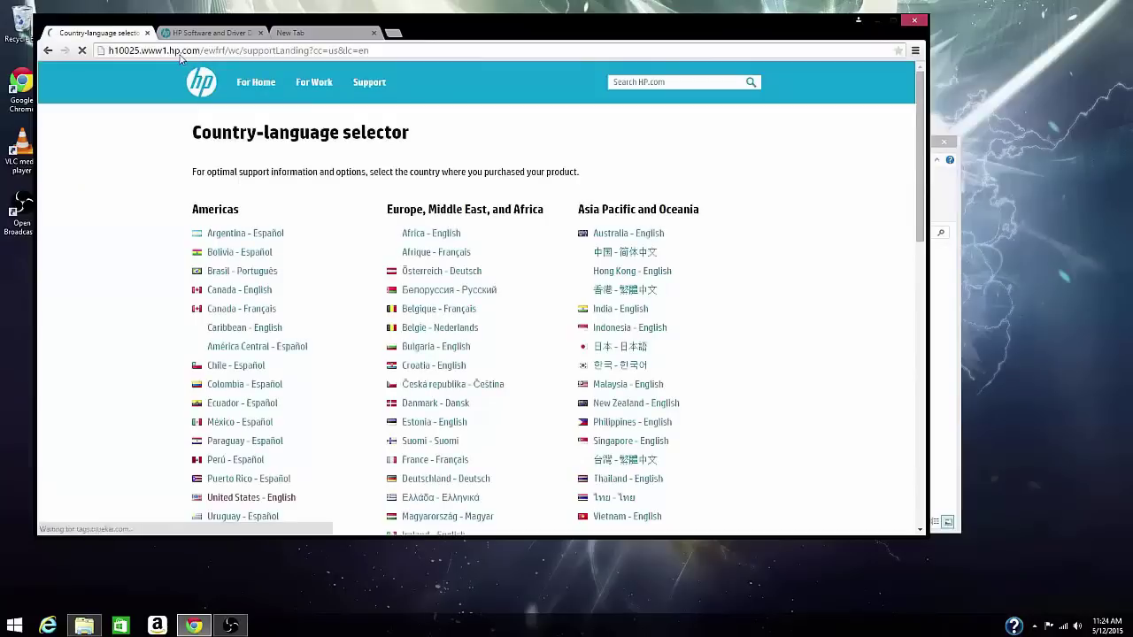
pyautogui.scroll(-1, 215, 306)
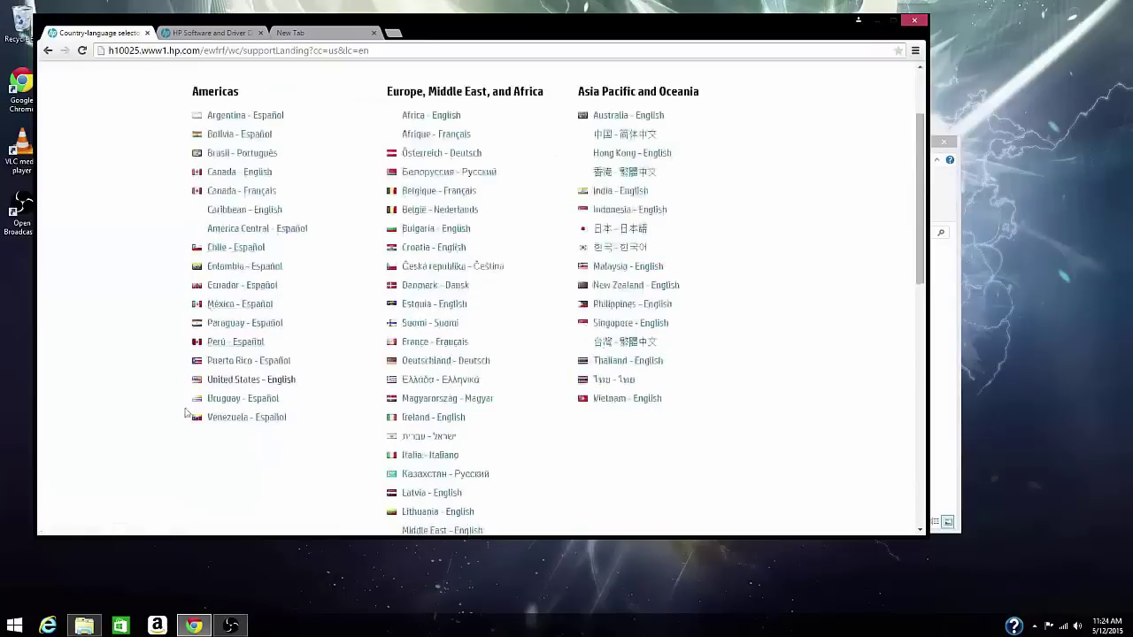
pyautogui.click(241, 381)
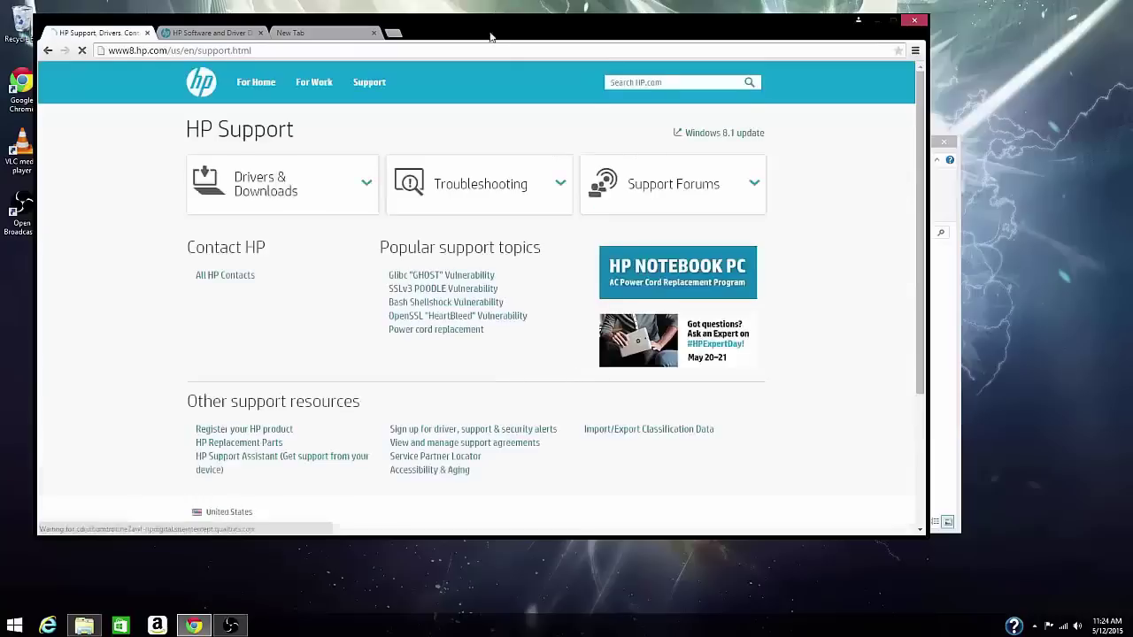
pyautogui.click(253, 190)
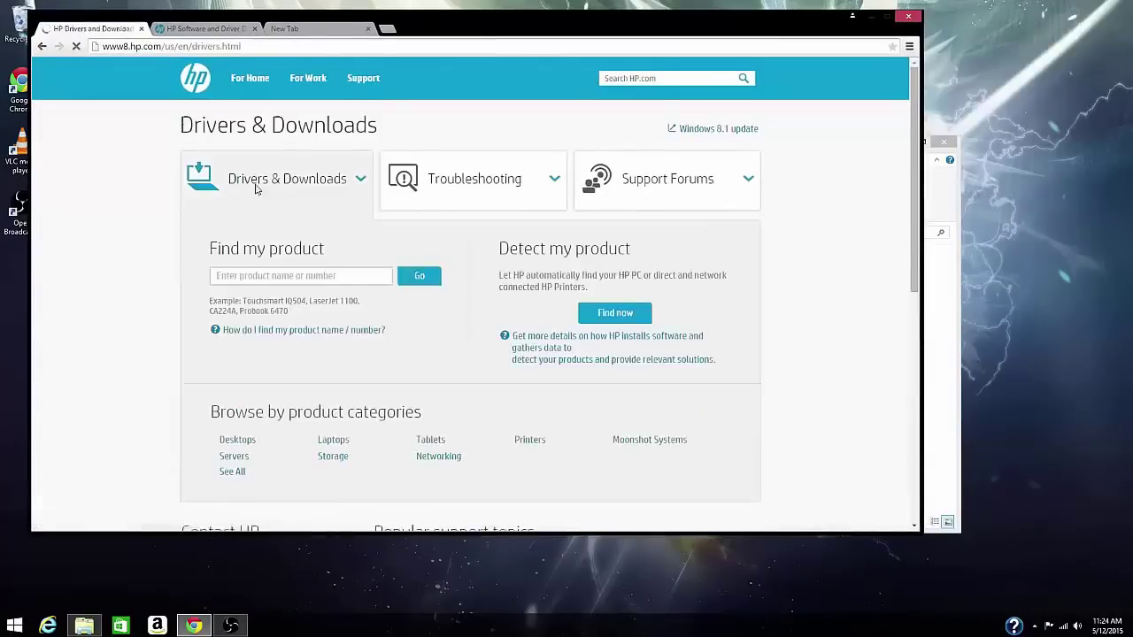
# Leave the Find my product search field empty with the caret in it.
pyautogui.moveTo(213, 271); pyautogui.dragTo(248, 248)
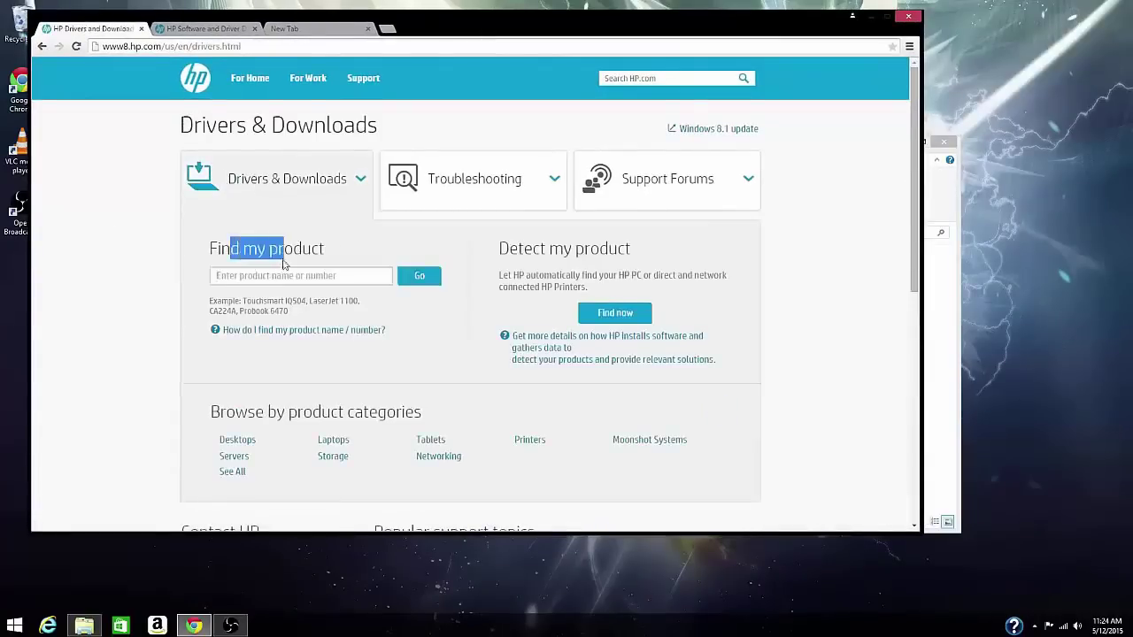
pyautogui.click(255, 277)
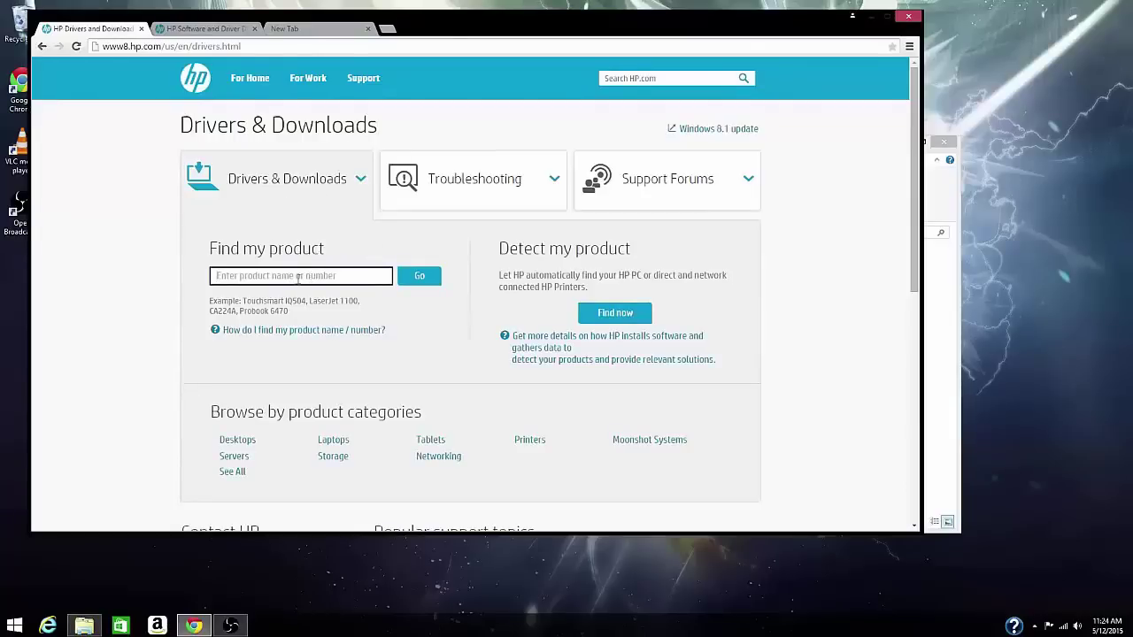
pyautogui.scroll(-1, 266, 256)
pyautogui.scroll(1, 305, 115)
pyautogui.write('e1p')
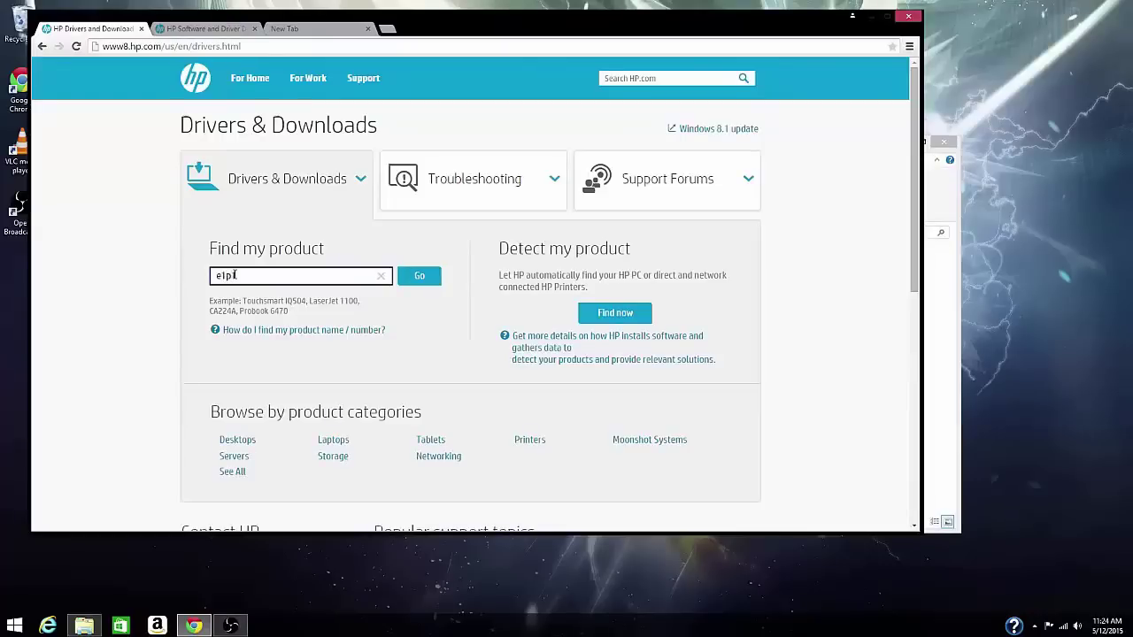
pyautogui.press('BackSpace')
pyautogui.press('BackSpace')
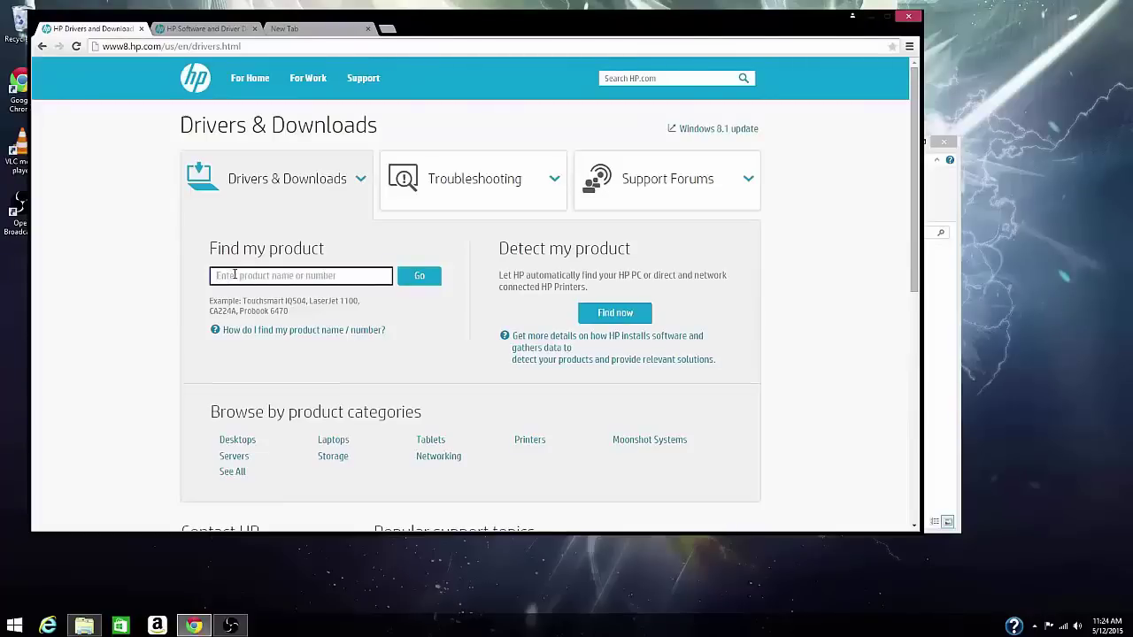
pyautogui.moveTo(514, 250); pyautogui.dragTo(550, 281)
pyautogui.click(550, 281)
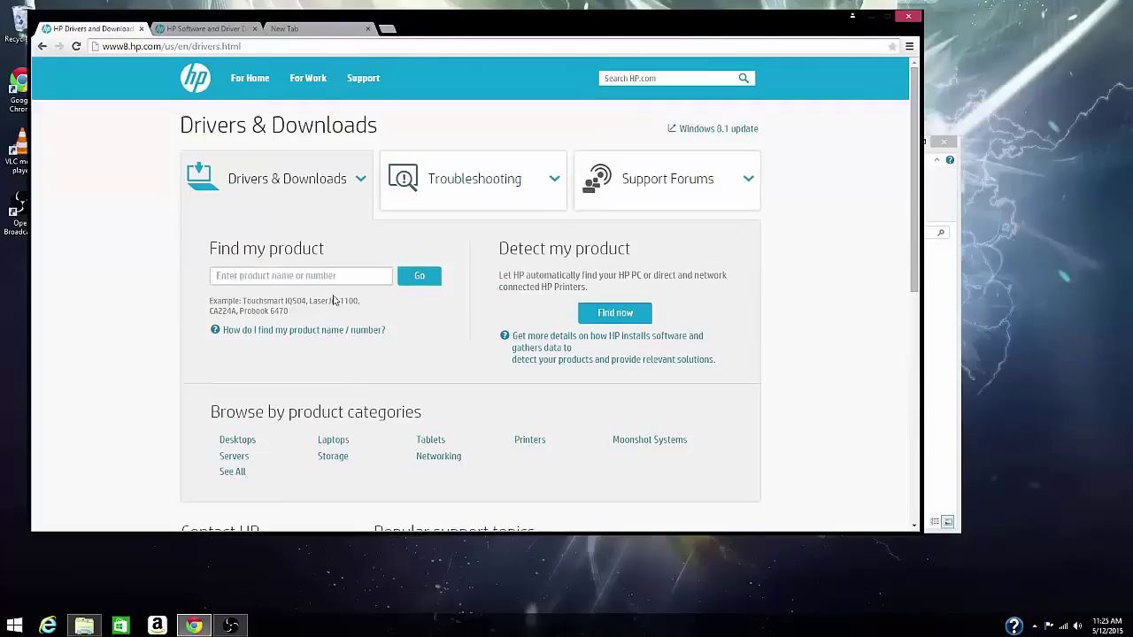
pyautogui.click(307, 277)
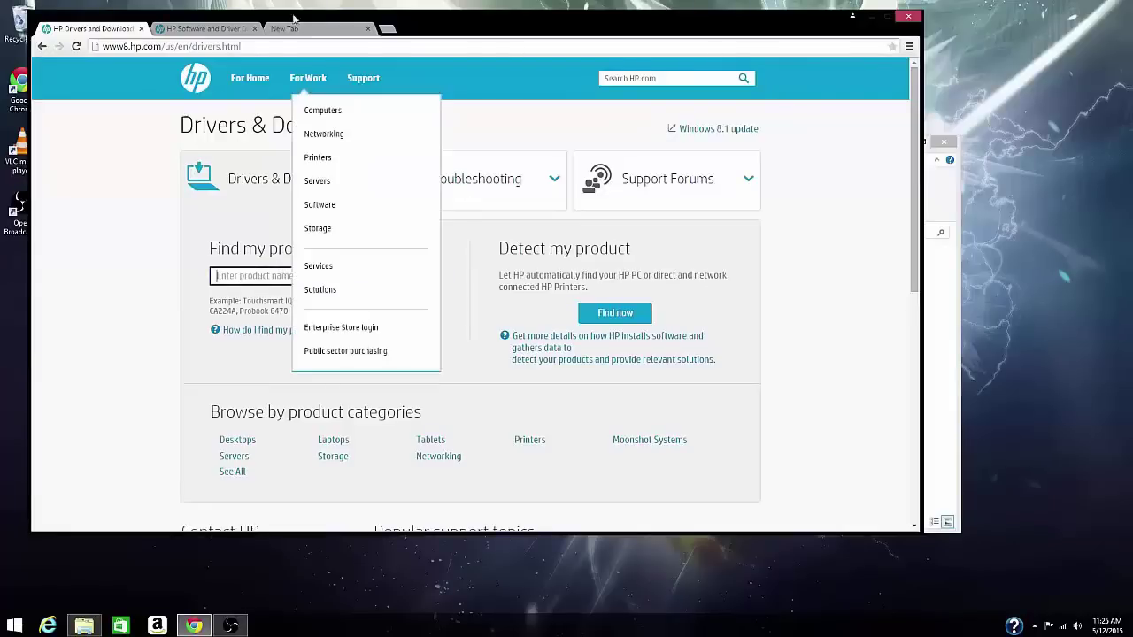
# Load the pasted product support page and expand the BIOS downloads category.
pyautogui.rightClick(220, 46)
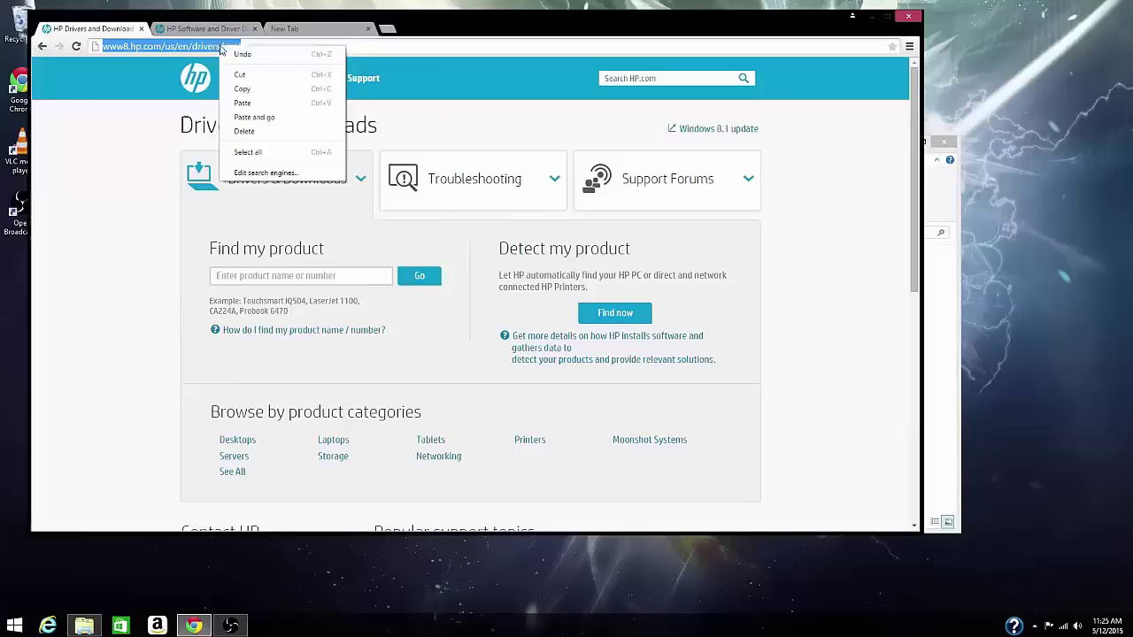
pyautogui.click(243, 103)
pyautogui.press('Return')
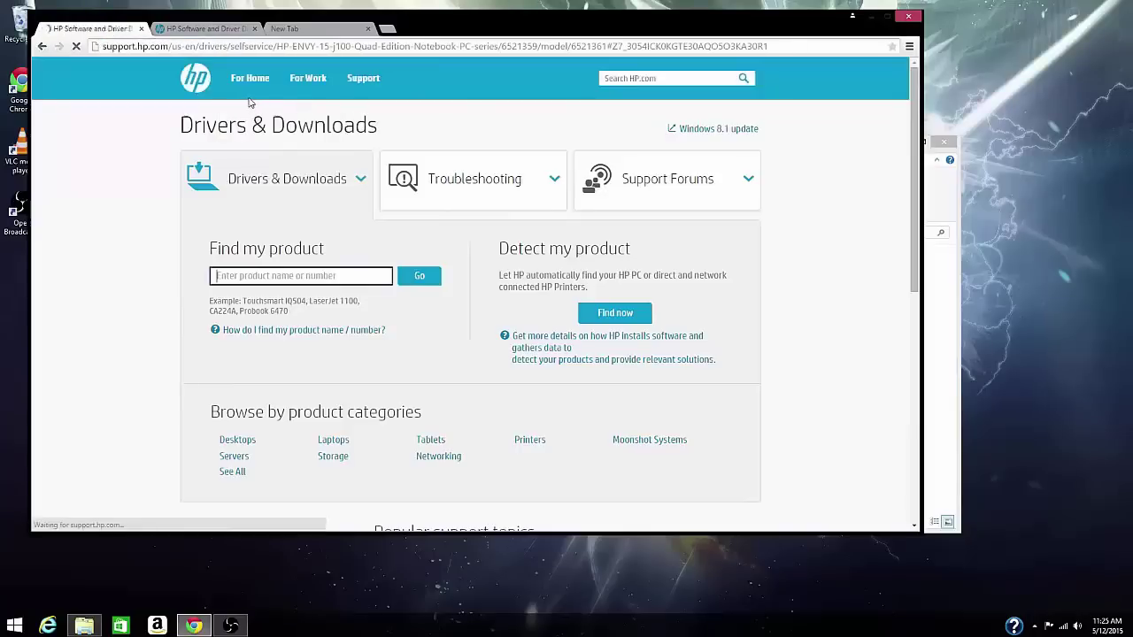
pyautogui.scroll(-5, 322, 298)
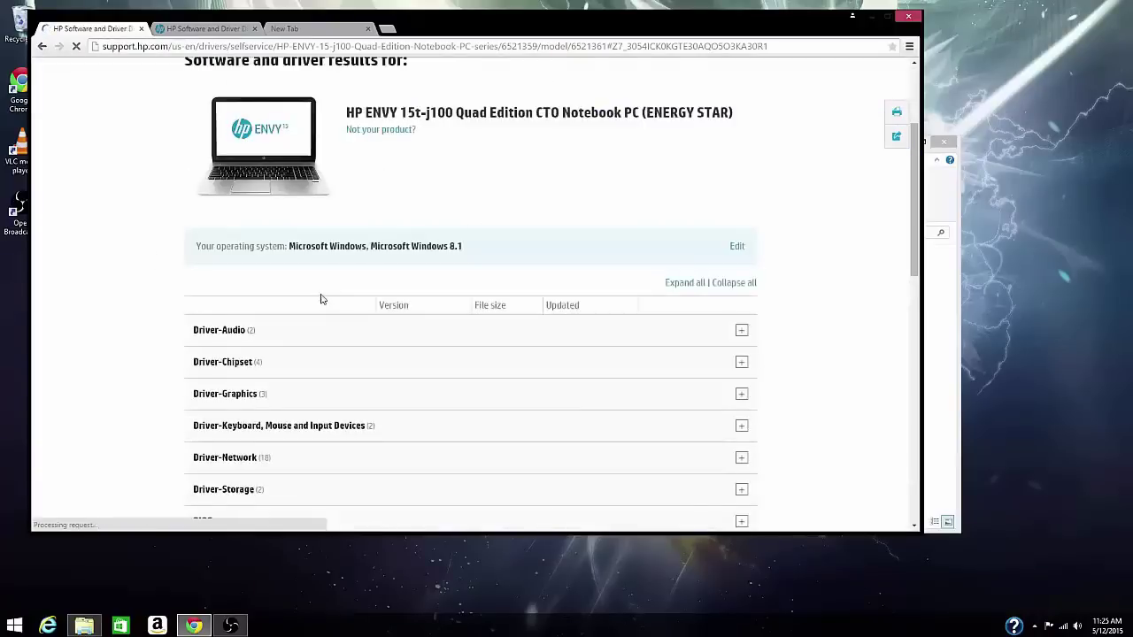
pyautogui.moveTo(370, 285); pyautogui.dragTo(680, 225)
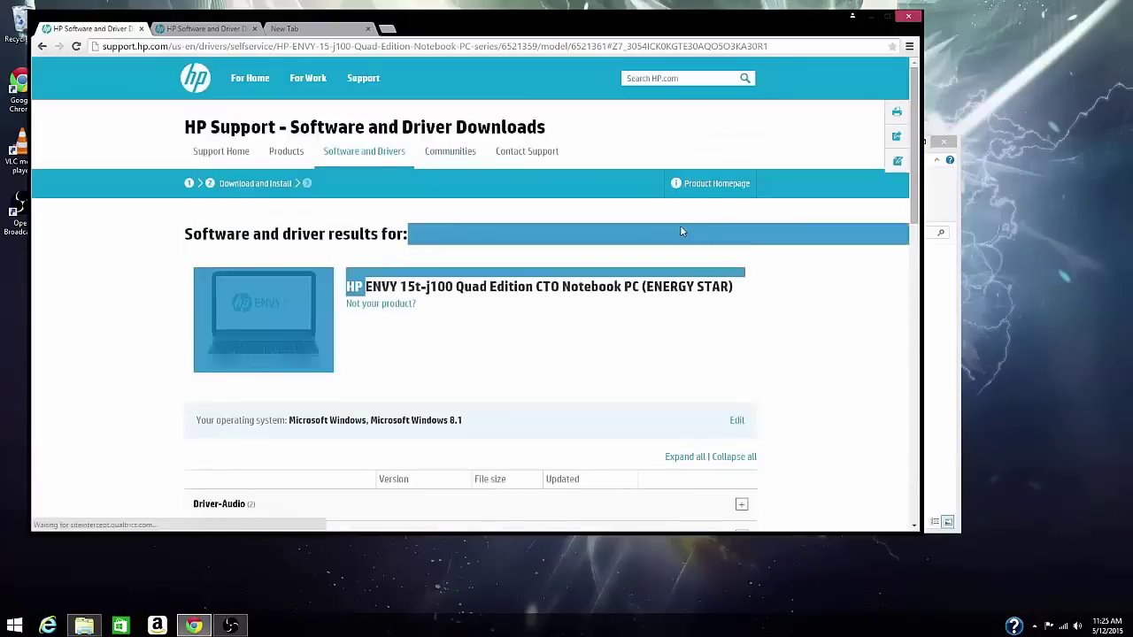
pyautogui.click(680, 224)
pyautogui.scroll(-4, 531, 279)
pyautogui.scroll(-2, 255, 301)
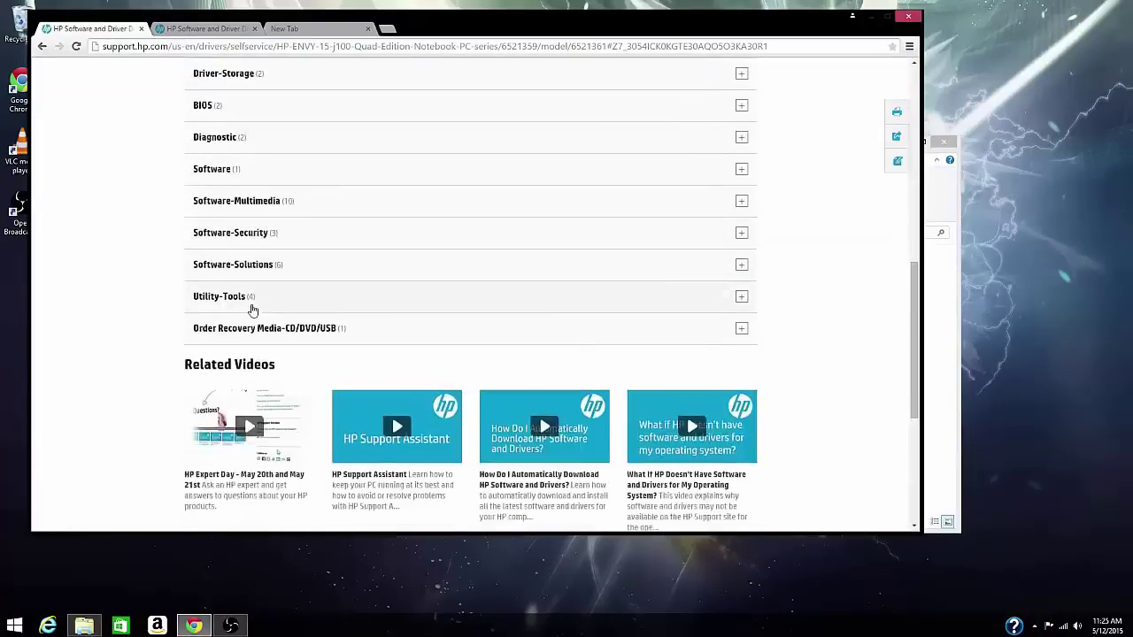
pyautogui.scroll(1, 261, 230)
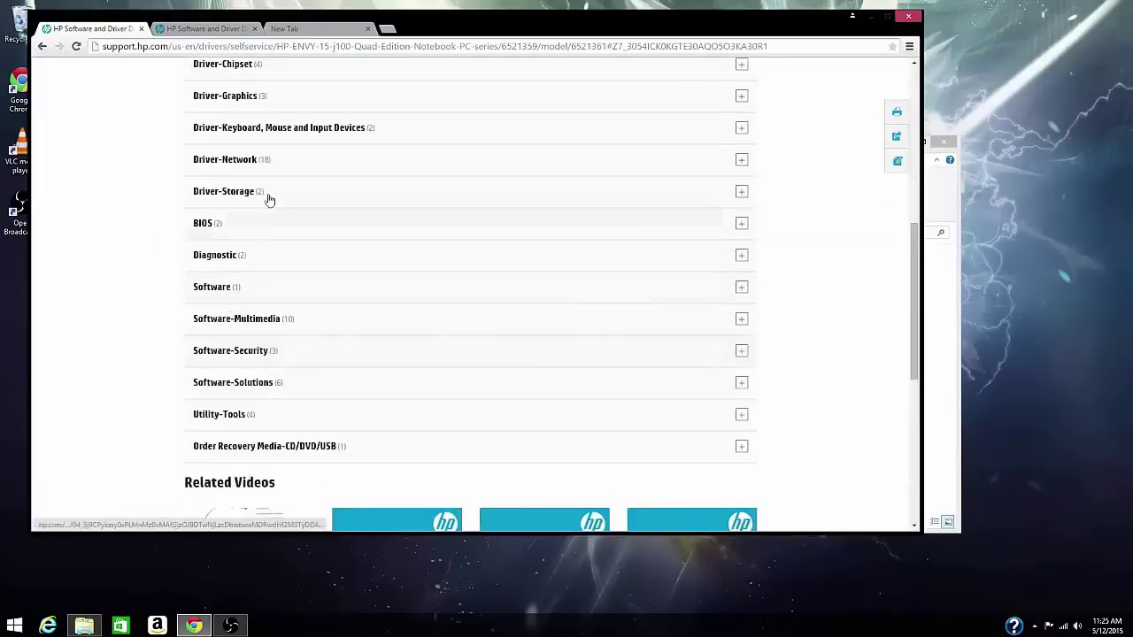
pyautogui.click(213, 226)
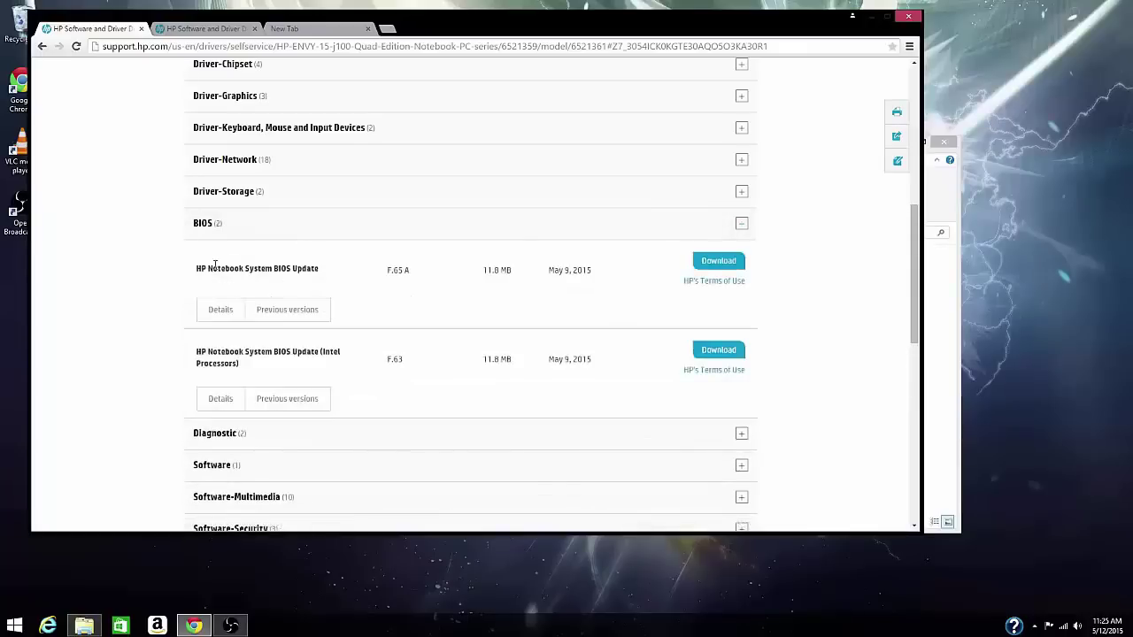
# Compare the BIOS update titles to find the Intel Processors version.
pyautogui.moveTo(197, 269); pyautogui.dragTo(322, 280)
pyautogui.click(255, 272)
pyautogui.click(180, 362)
pyautogui.moveTo(209, 354); pyautogui.dragTo(233, 355)
pyautogui.click(259, 350)
pyautogui.moveTo(316, 346); pyautogui.dragTo(314, 367)
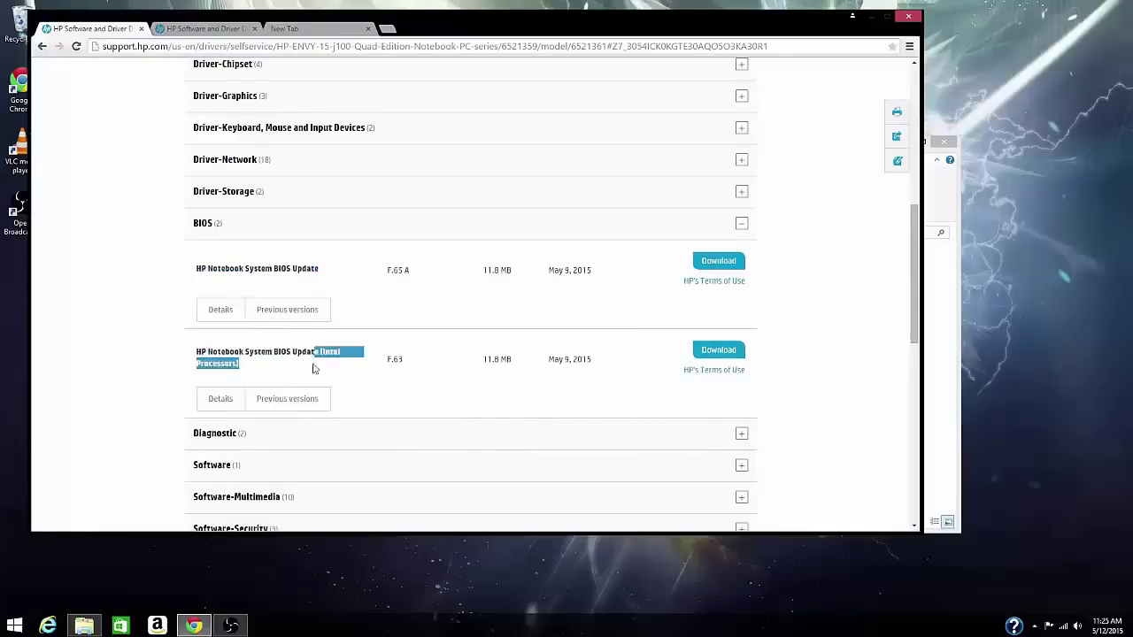
pyautogui.click(313, 366)
pyautogui.moveTo(328, 276); pyautogui.dragTo(202, 292)
pyautogui.click(190, 296)
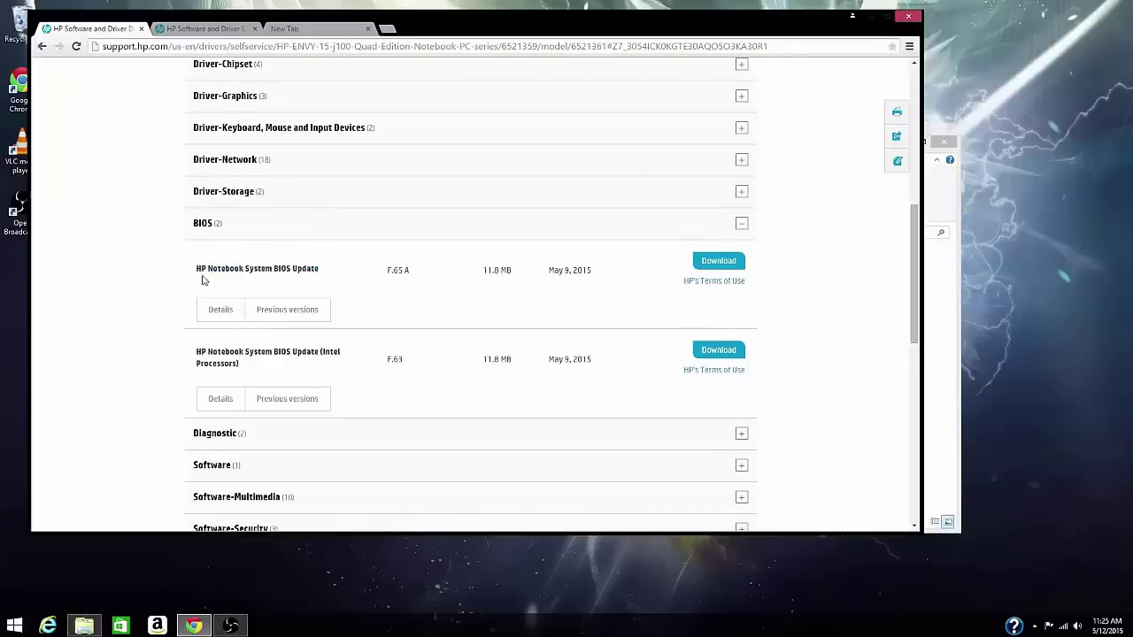
pyautogui.moveTo(202, 278); pyautogui.dragTo(248, 265)
pyautogui.click(296, 268)
pyautogui.moveTo(280, 351); pyautogui.dragTo(334, 365)
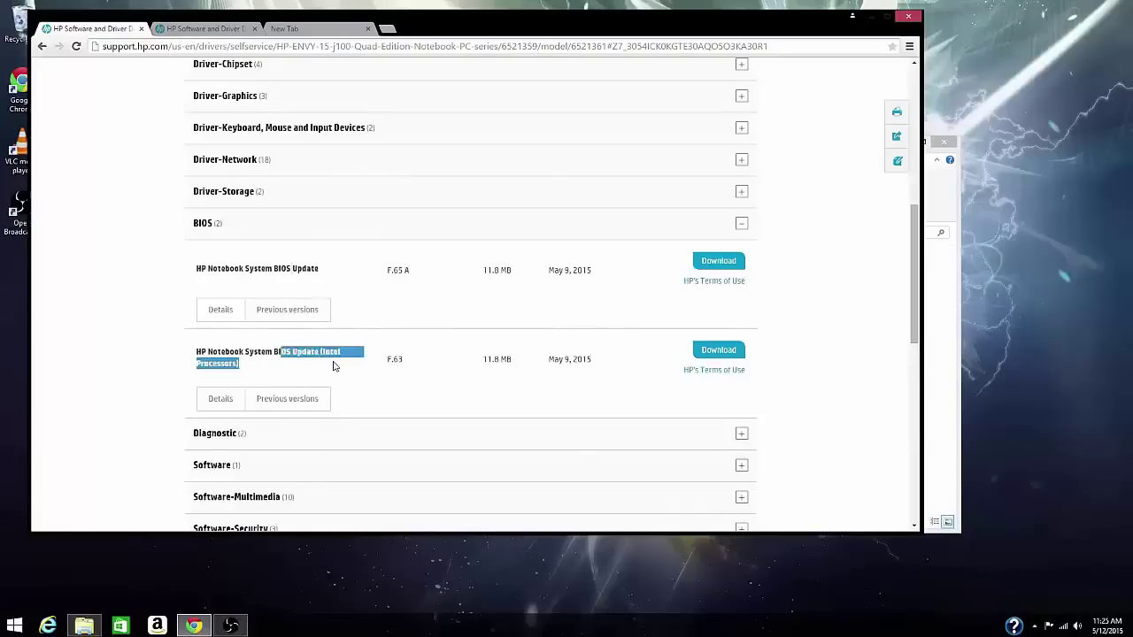
pyautogui.click(248, 366)
pyautogui.scroll(-1, 319, 292)
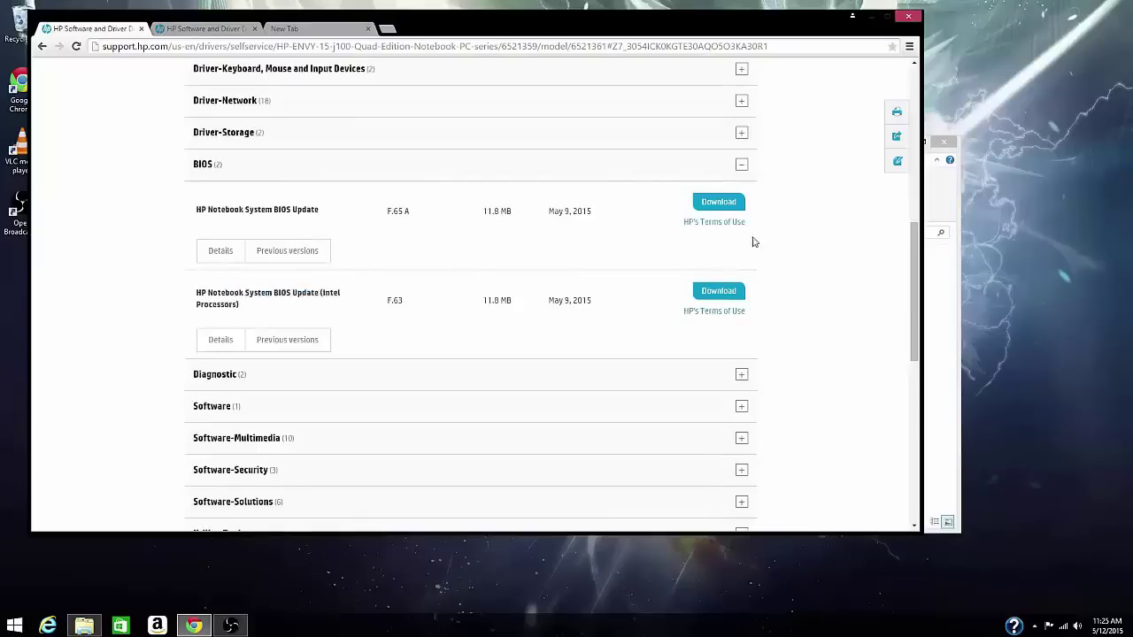
pyautogui.scroll(1, 753, 242)
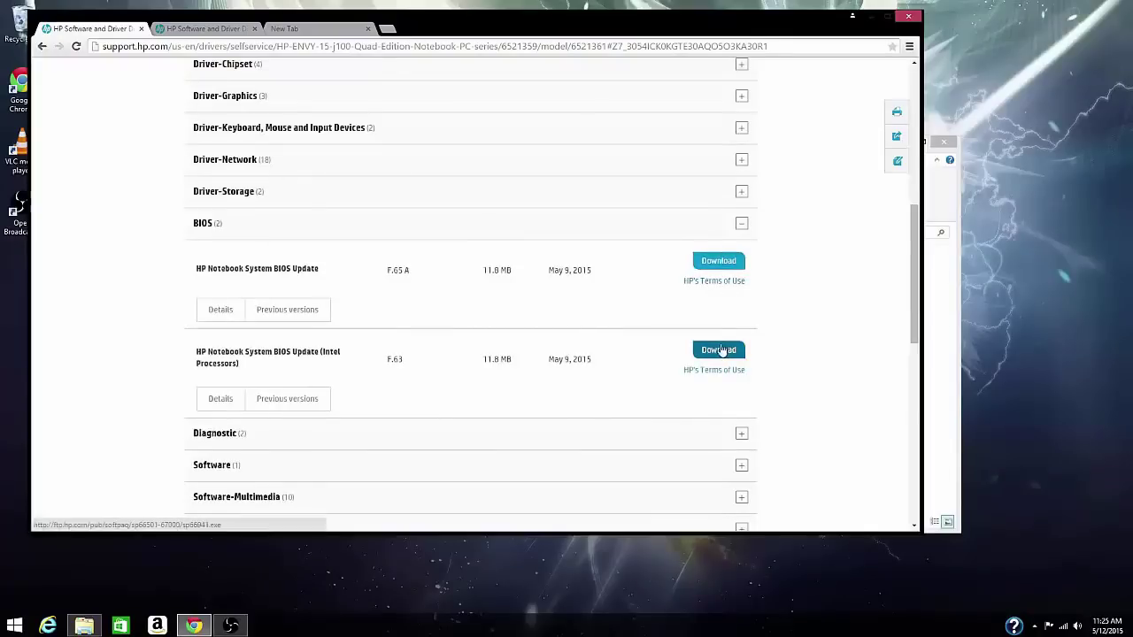
# Download the HP Notebook System BIOS Update (Intel Processors) F.63, sp66941.exe.
pyautogui.click(721, 350)
pyautogui.scroll(-1, 227, 363)
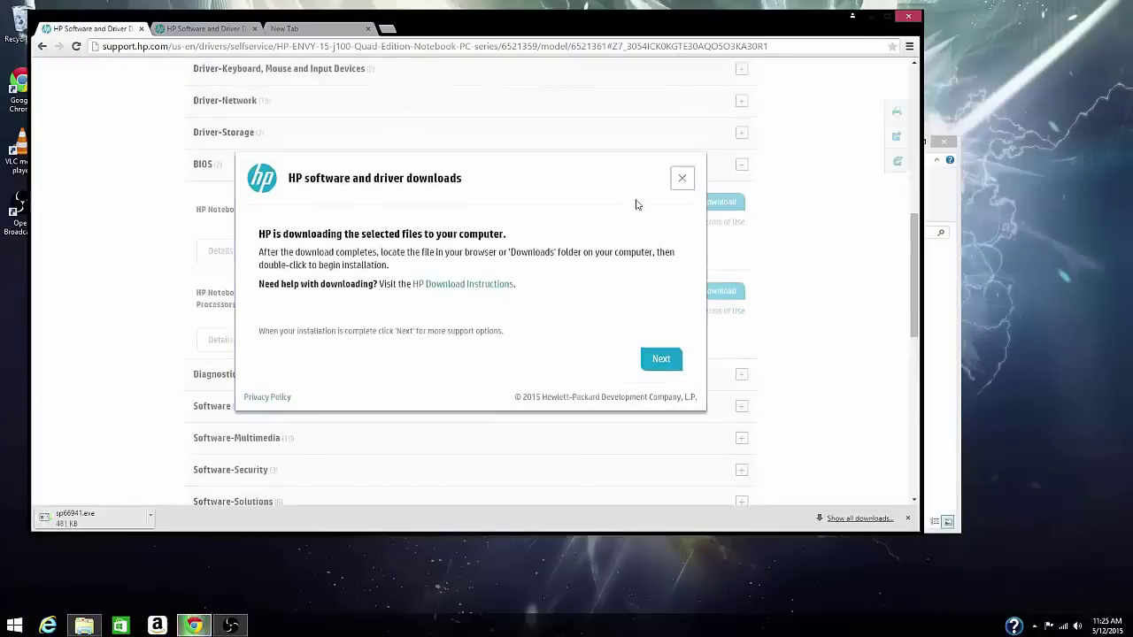
pyautogui.click(681, 178)
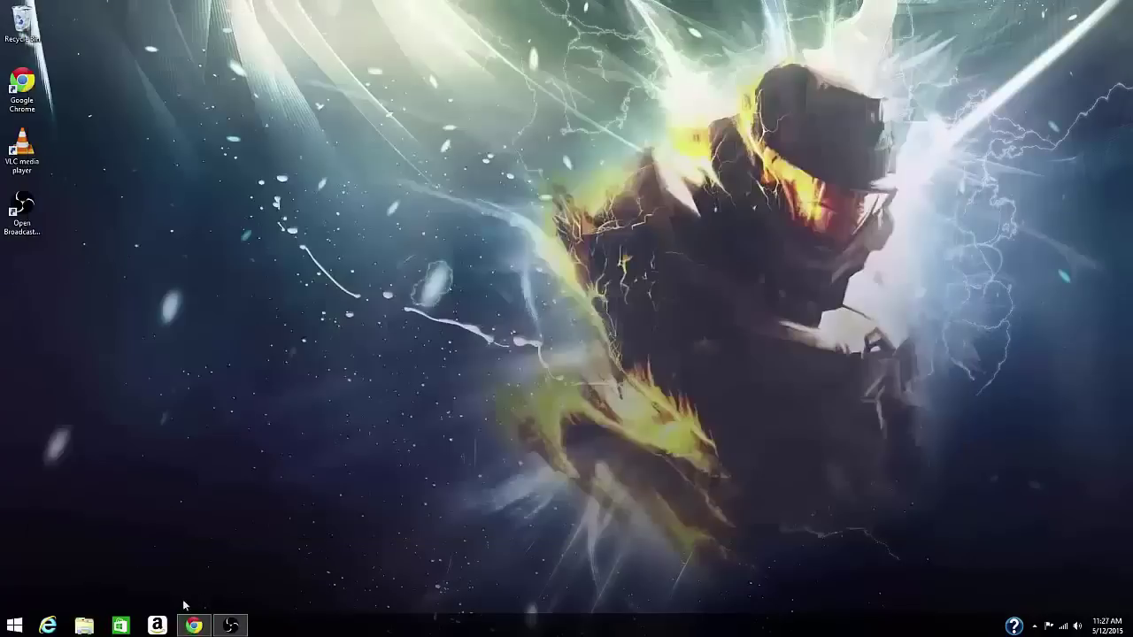
# Format HP_TOOLS (D:) from This PC with FAT32 and Quick Format enabled.
pyautogui.click(84, 625)
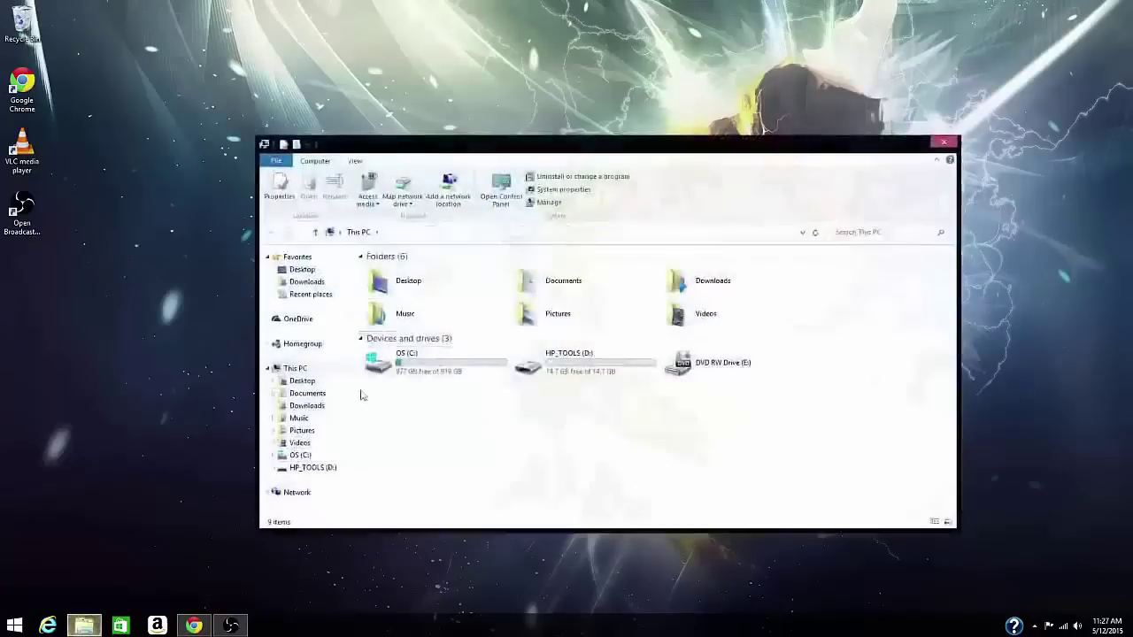
pyautogui.moveTo(611, 147); pyautogui.dragTo(529, 147)
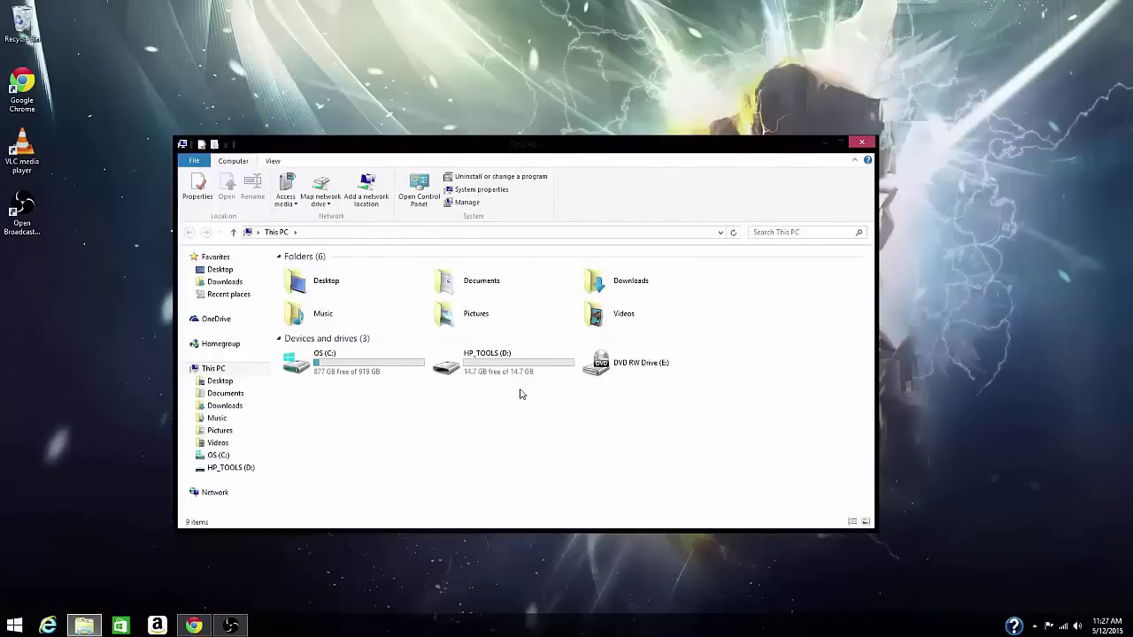
pyautogui.click(505, 363)
pyautogui.rightClick(506, 363)
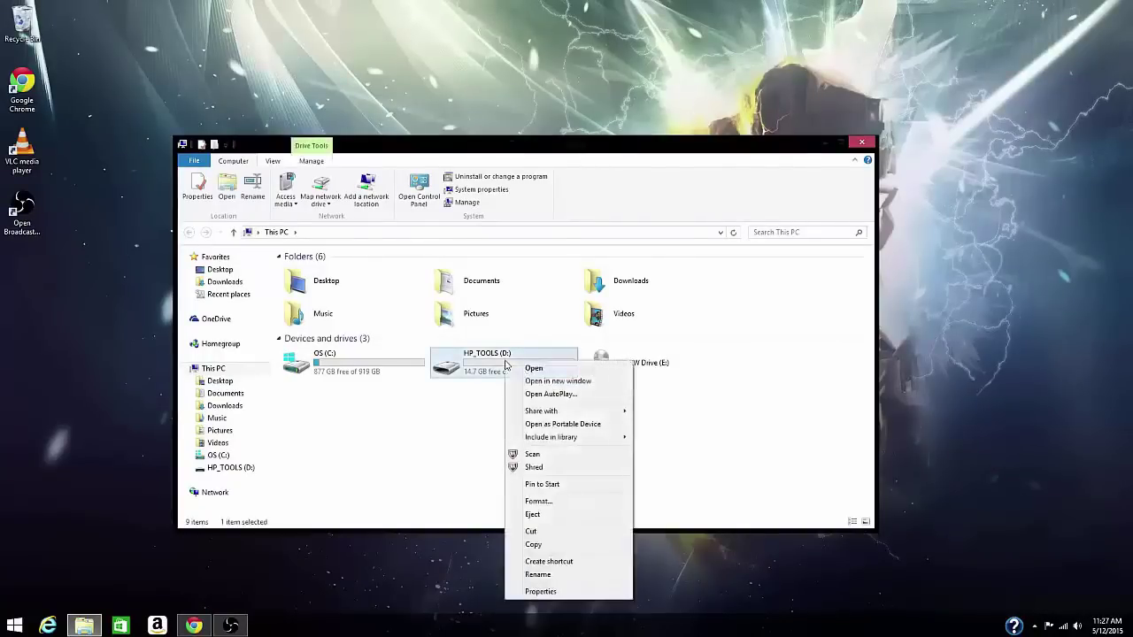
pyautogui.click(534, 501)
pyautogui.moveTo(336, 321); pyautogui.dragTo(205, 294)
pyautogui.moveTo(421, 149); pyautogui.dragTo(507, 129)
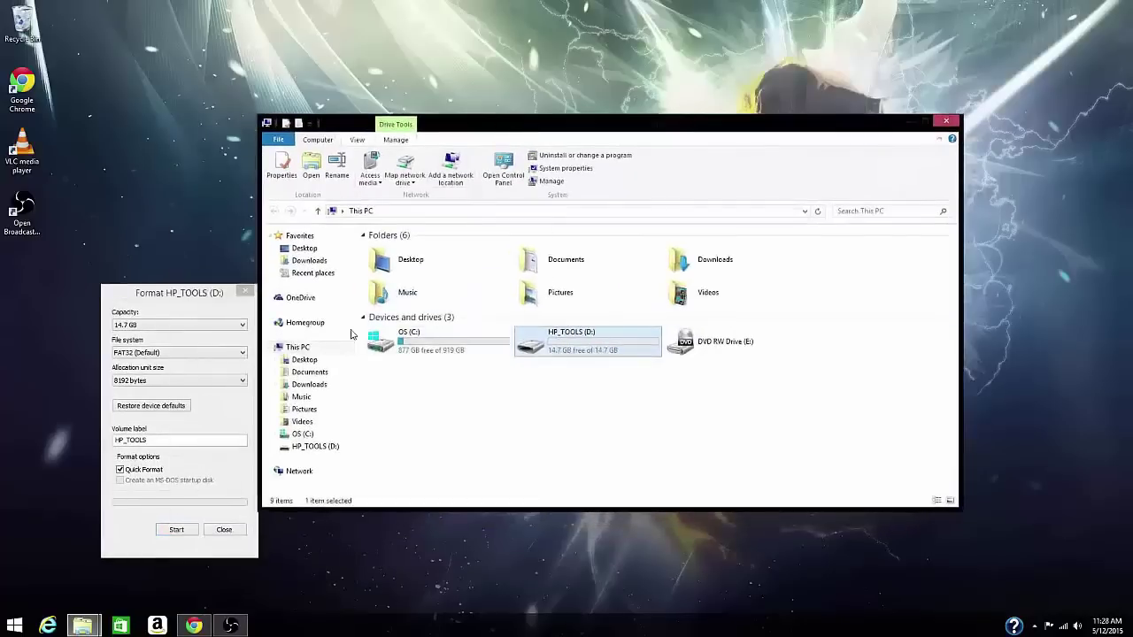
pyautogui.rightClick(576, 345)
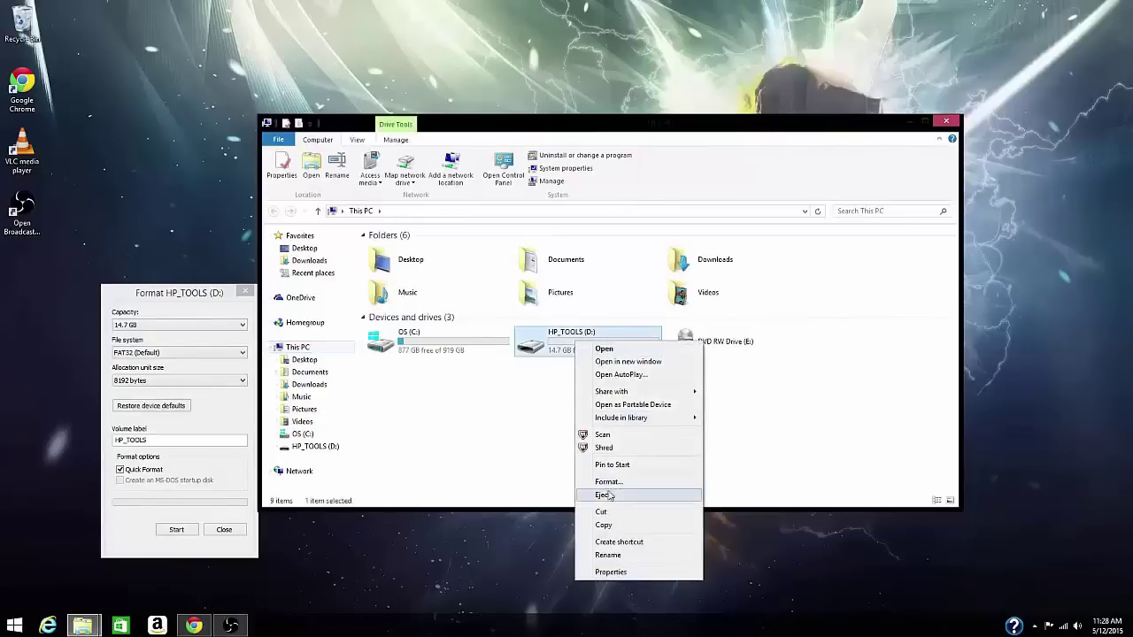
pyautogui.click(433, 446)
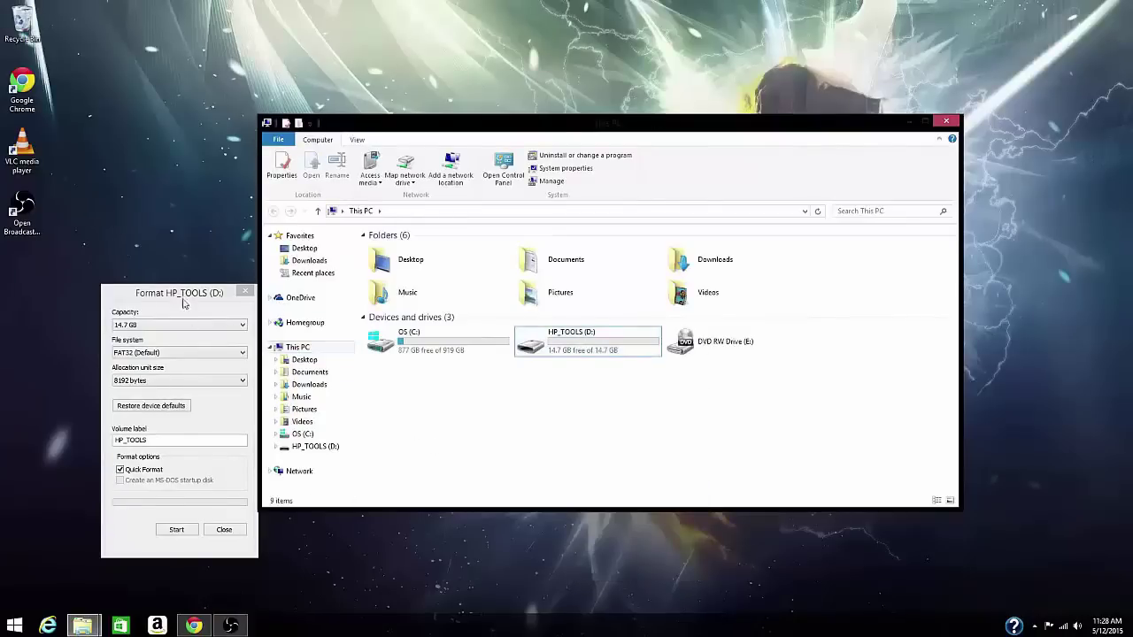
pyautogui.moveTo(172, 296); pyautogui.dragTo(149, 164)
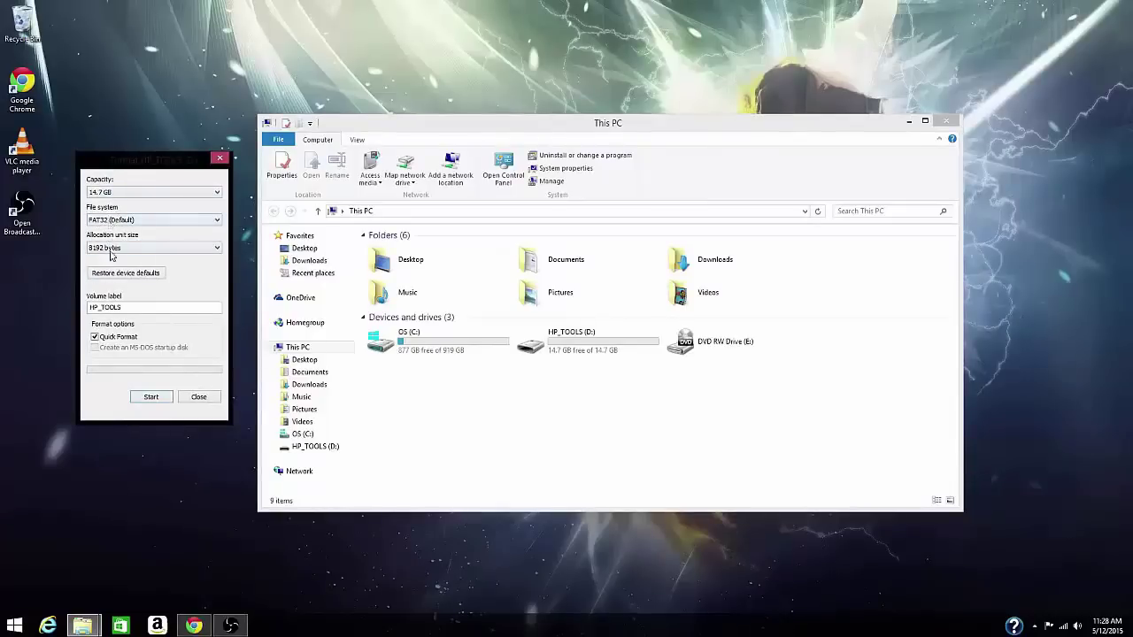
pyautogui.click(151, 396)
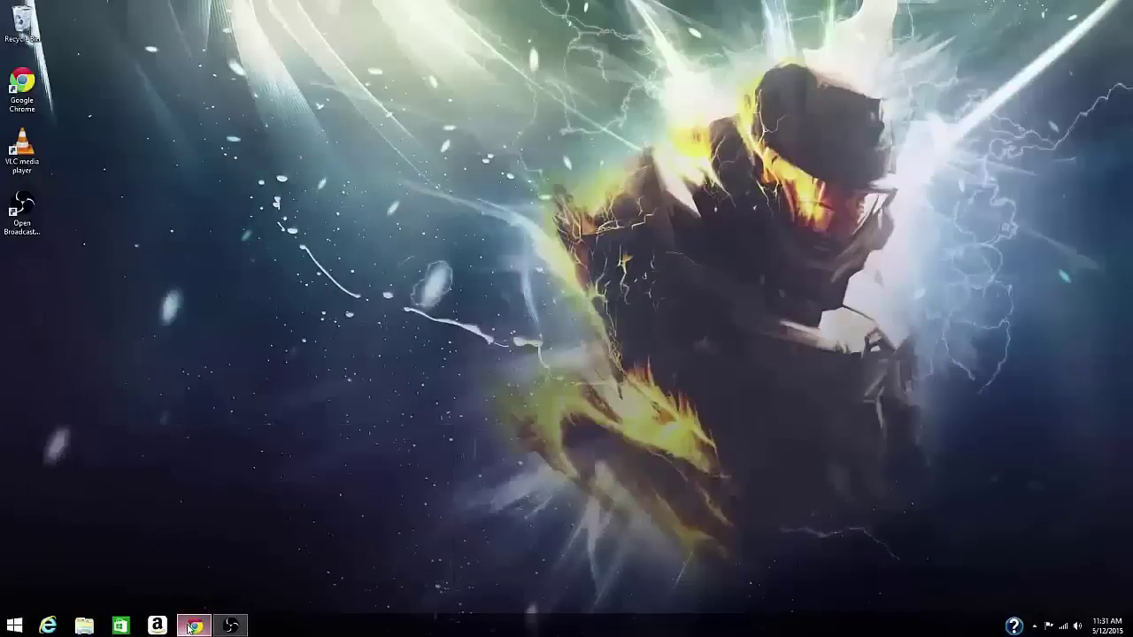
# Run sp66941.exe from Chrome's Downloads, accept the licence, and extract with Yes to All.
pyautogui.click(192, 627)
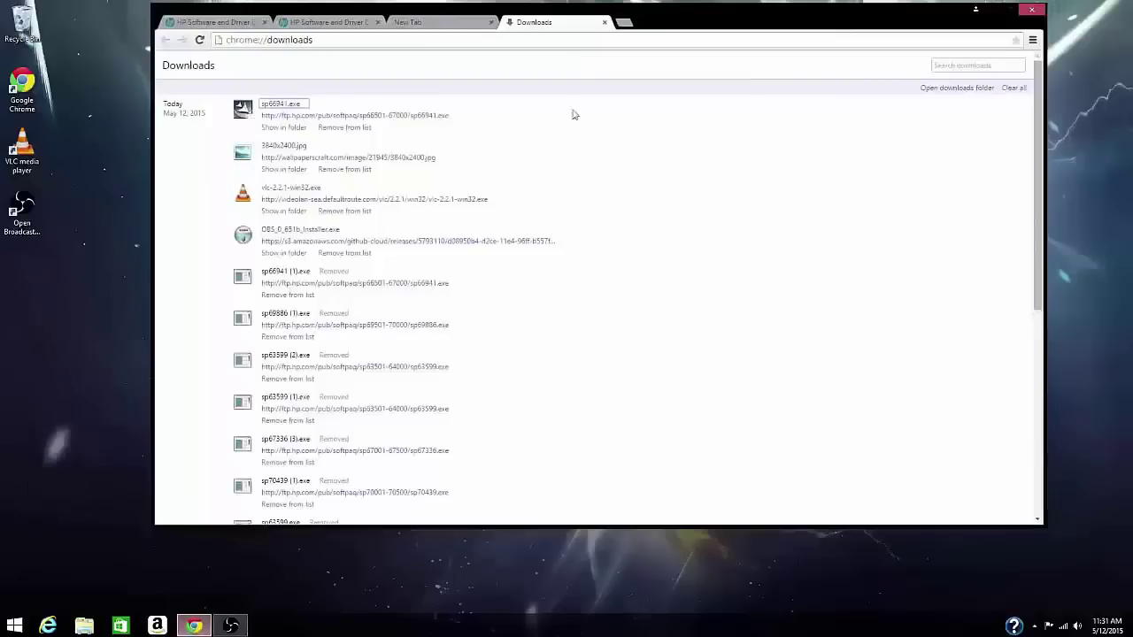
pyautogui.click(282, 104)
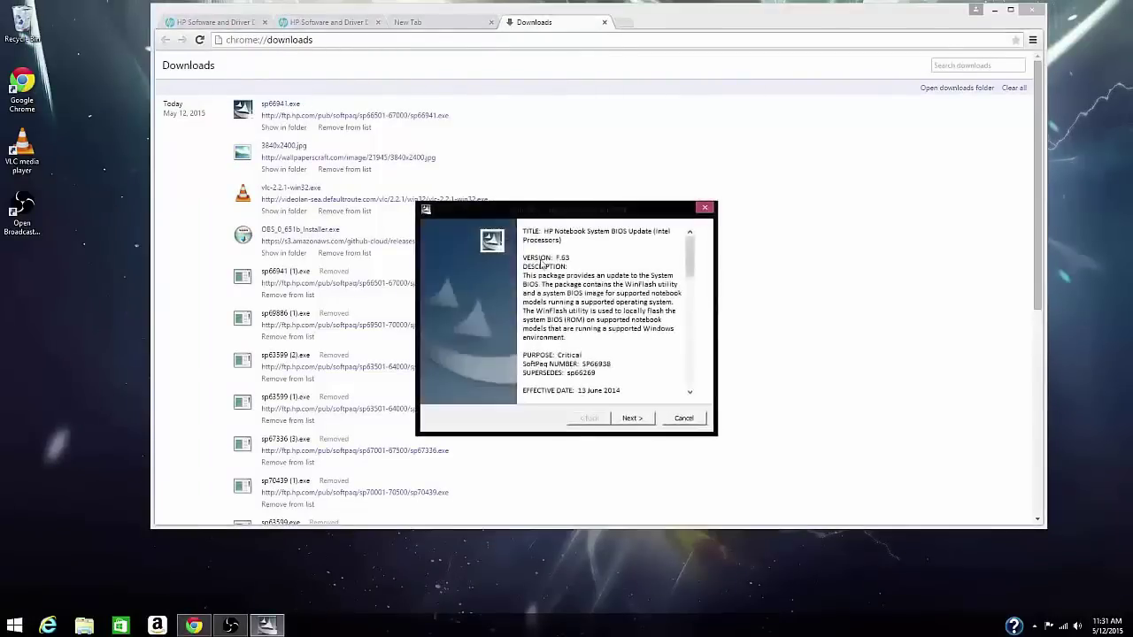
pyautogui.click(630, 418)
pyautogui.click(525, 380)
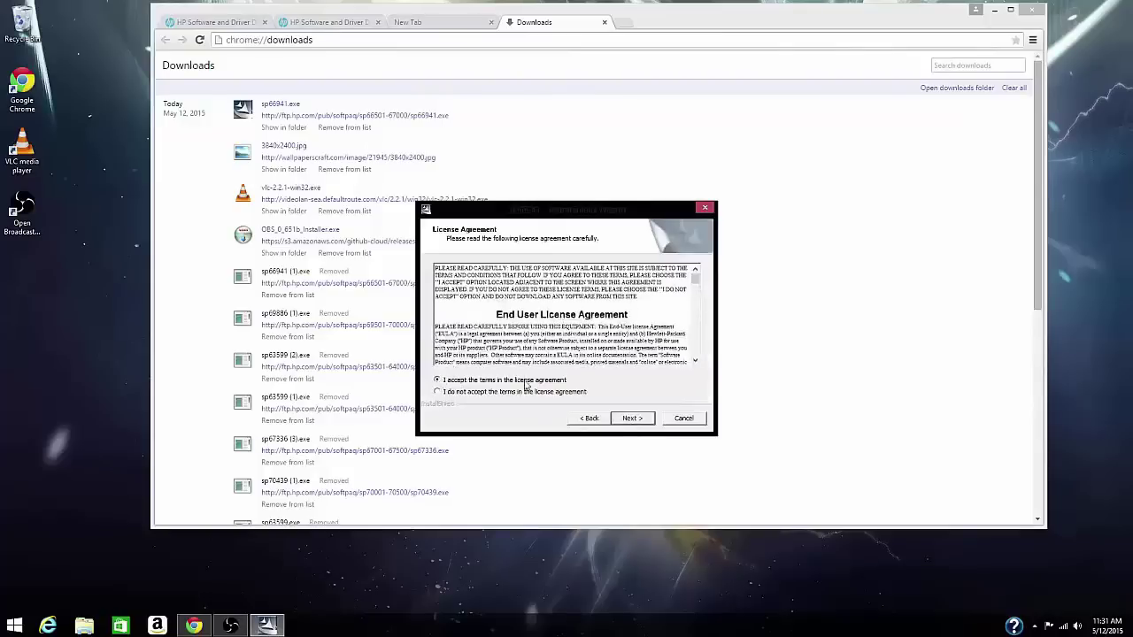
pyautogui.click(630, 422)
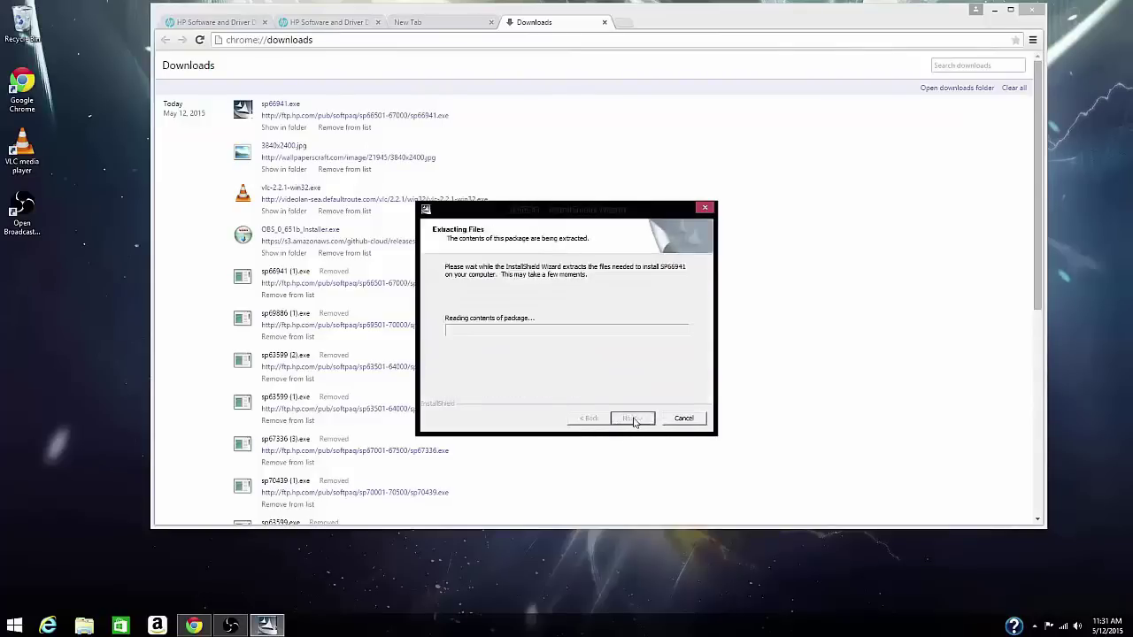
pyautogui.click(508, 298)
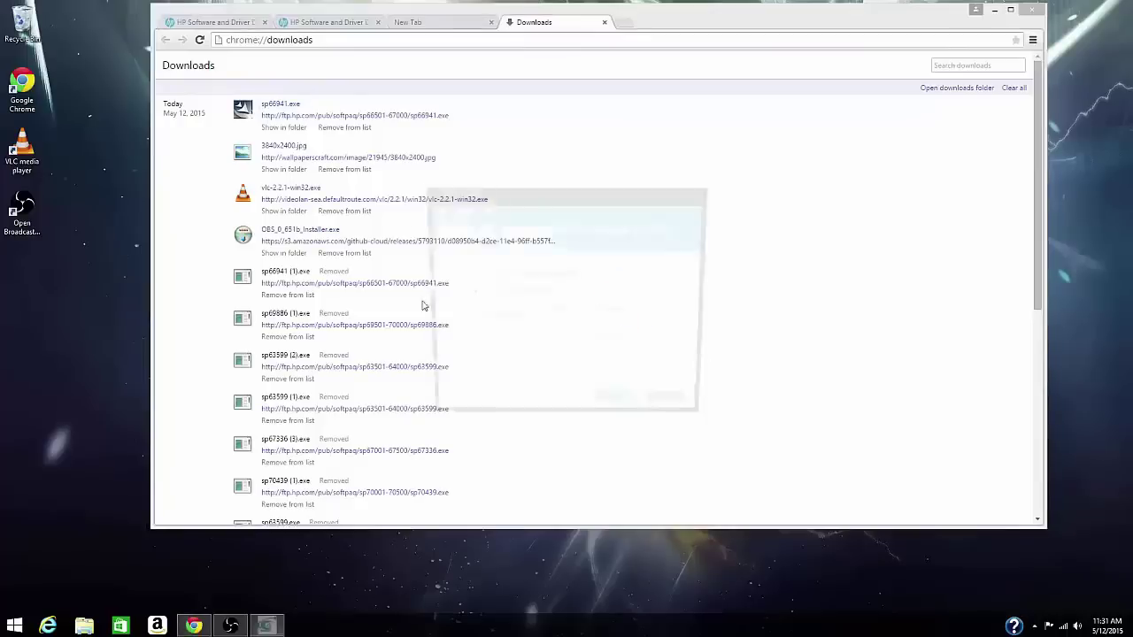
pyautogui.click(994, 9)
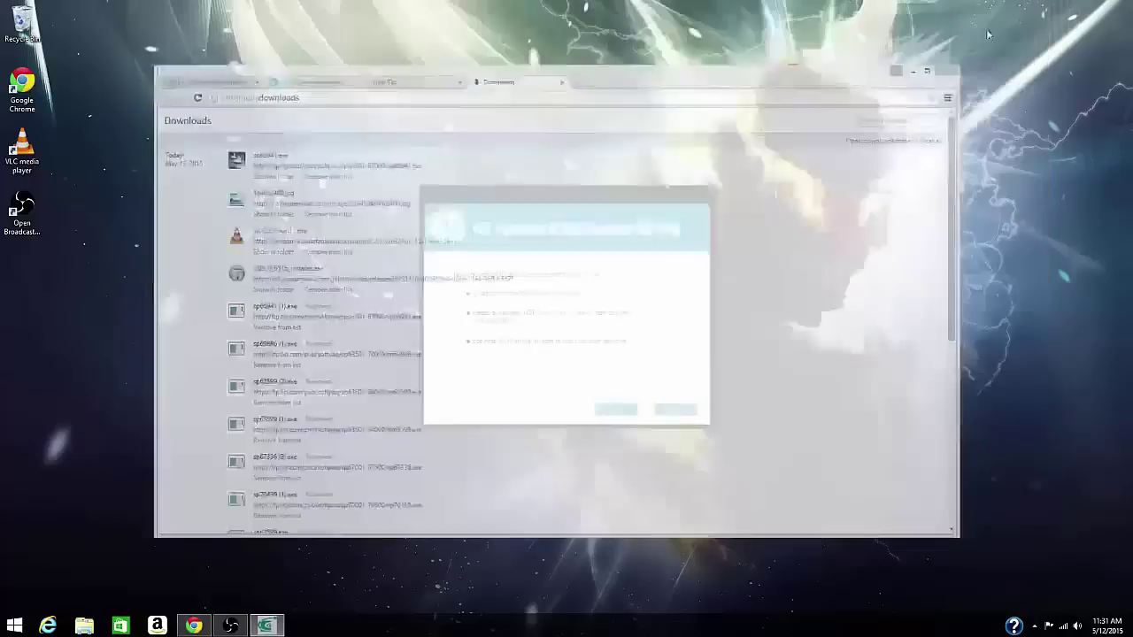
# Choose Create Recovery USB flash drive, target the HP_TOOLS drive, and finish the wizard.
pyautogui.moveTo(586, 210); pyautogui.dragTo(502, 191)
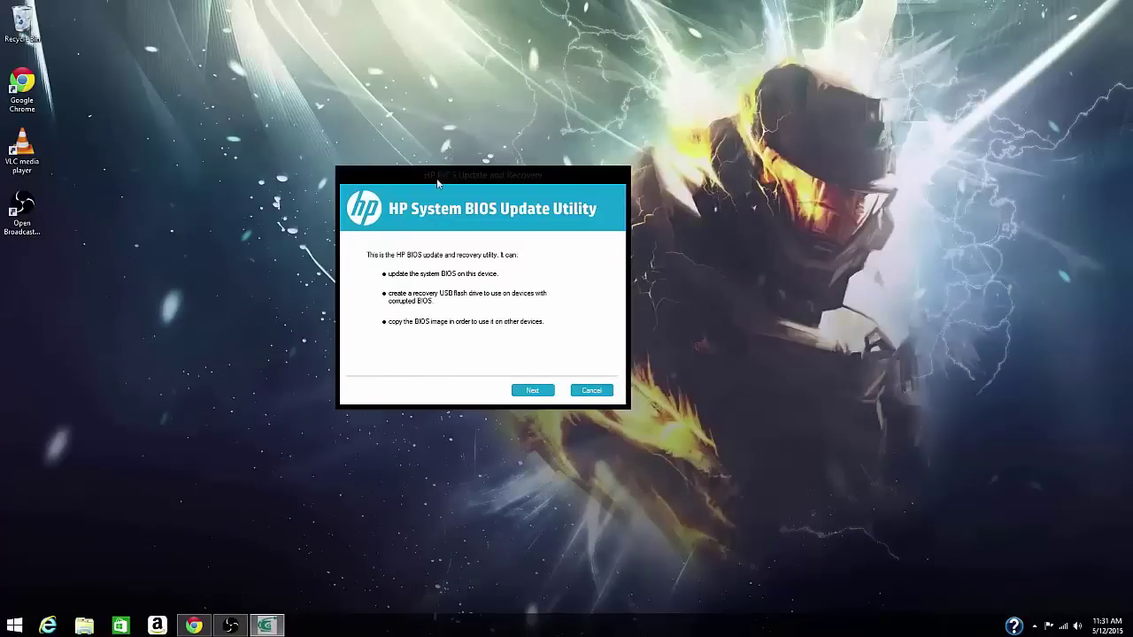
pyautogui.moveTo(437, 182); pyautogui.dragTo(503, 163)
pyautogui.click(205, 419)
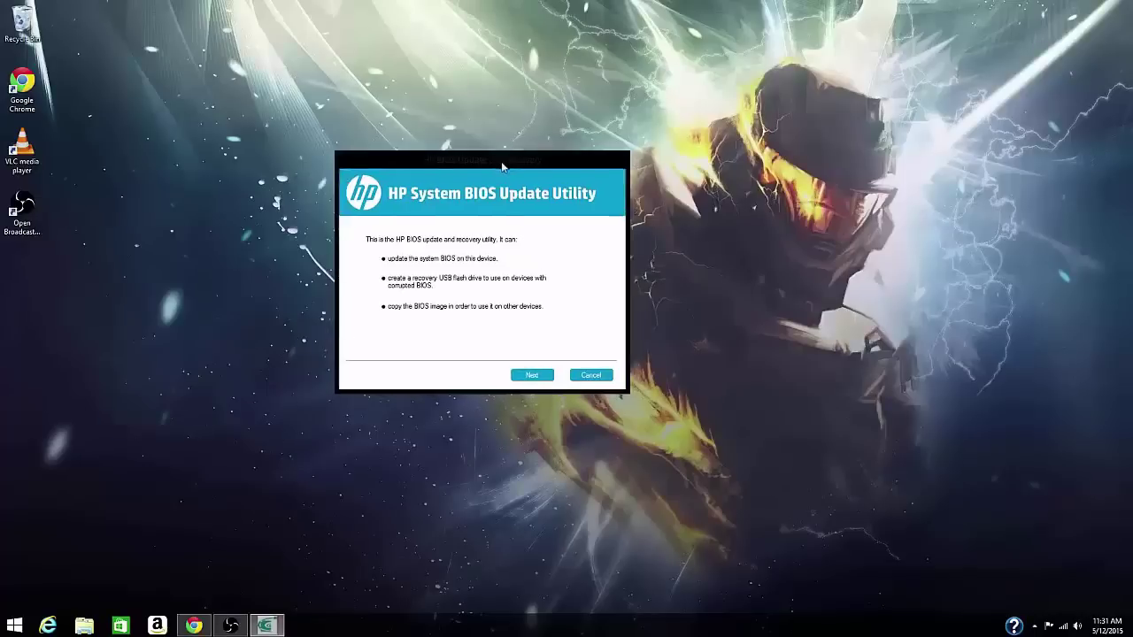
pyautogui.click(532, 375)
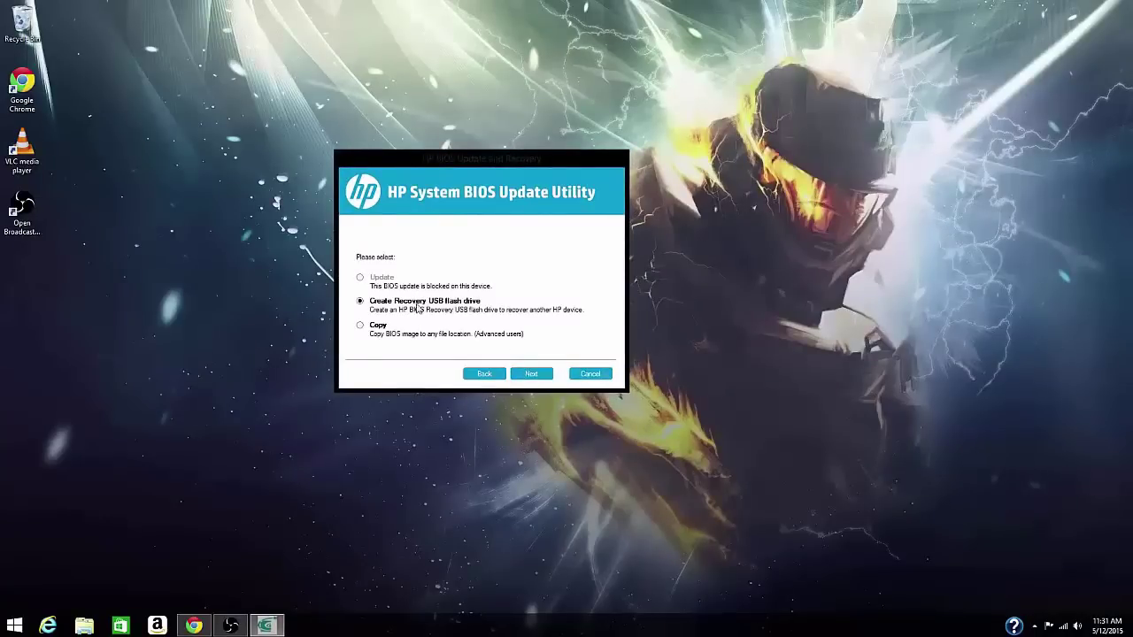
pyautogui.click(531, 374)
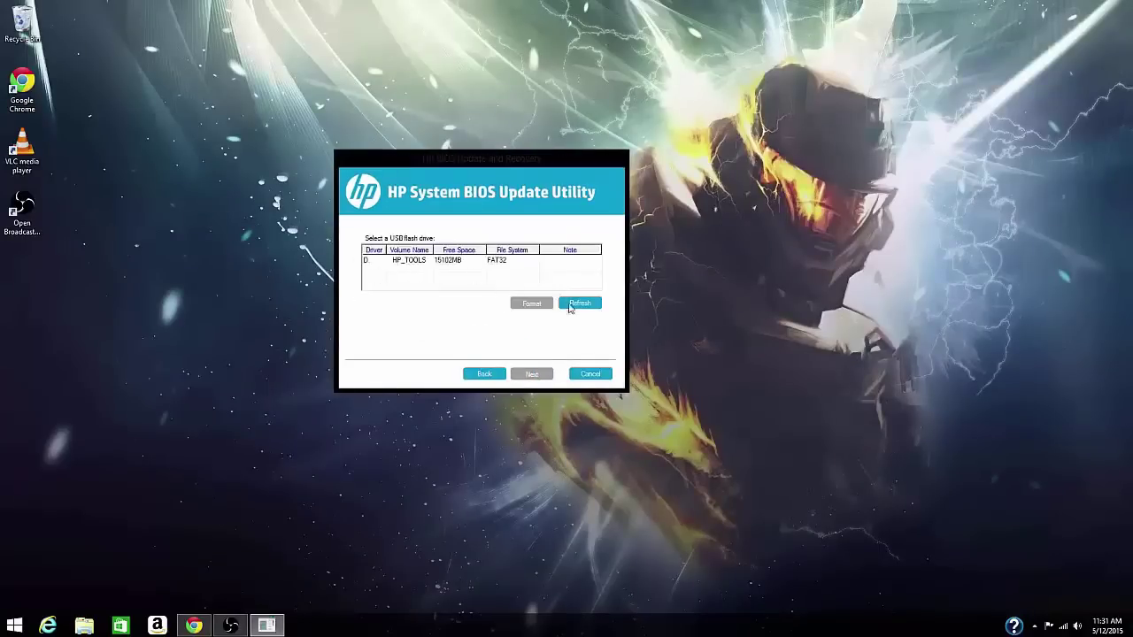
pyautogui.click(486, 263)
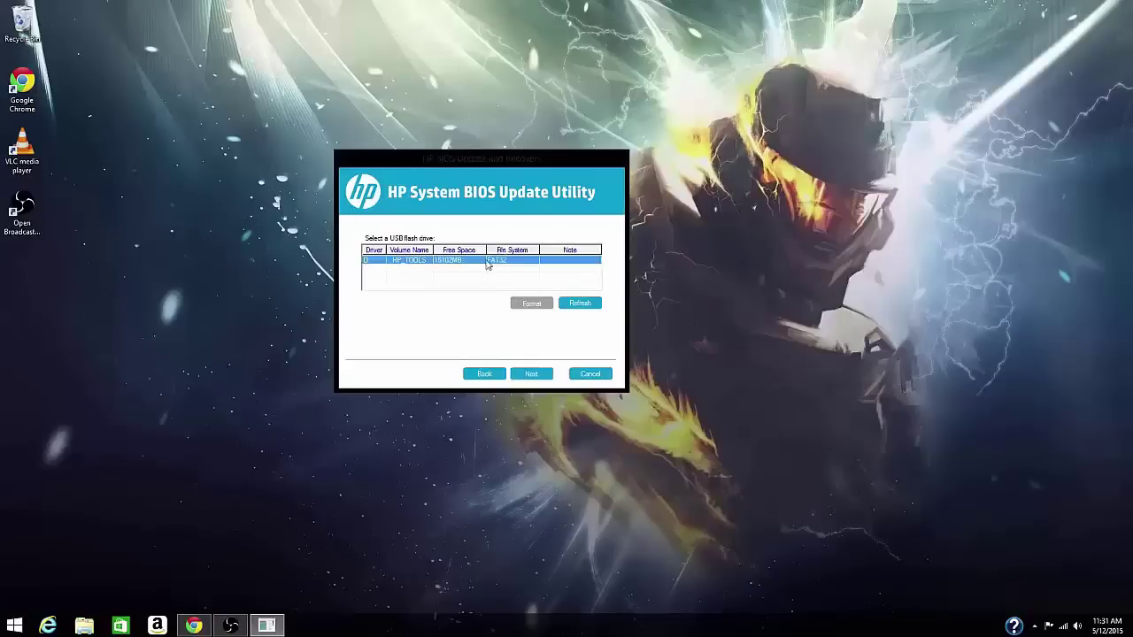
pyautogui.click(532, 374)
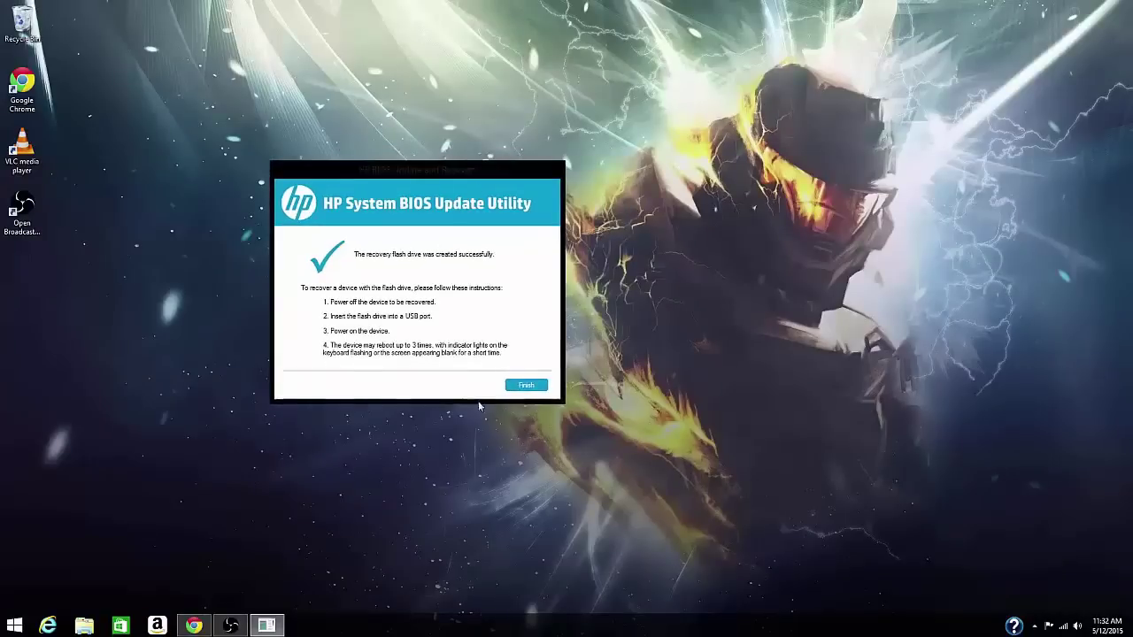
pyautogui.click(584, 373)
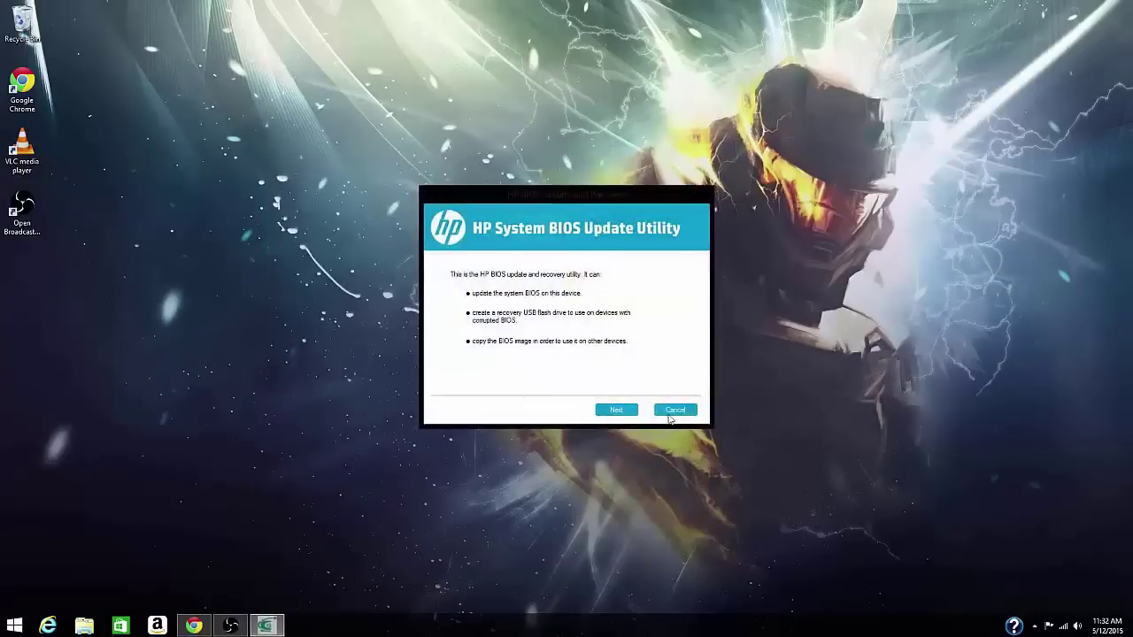